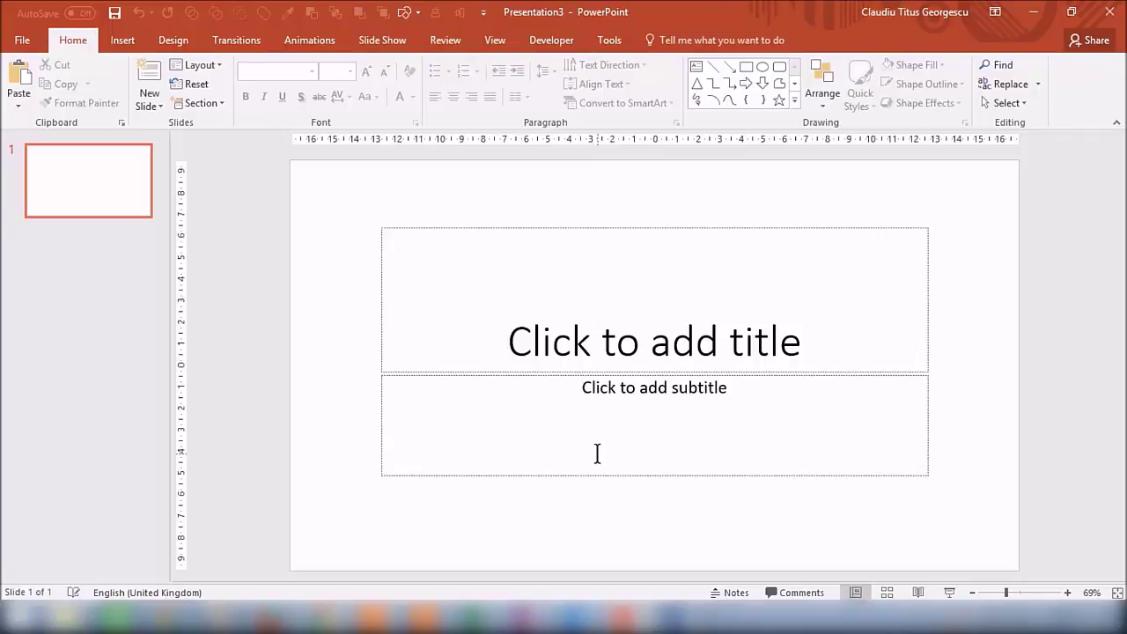
Step: Switch the slide to the Blank layout and draw a wide text box across its upper part
left_click(218, 64)
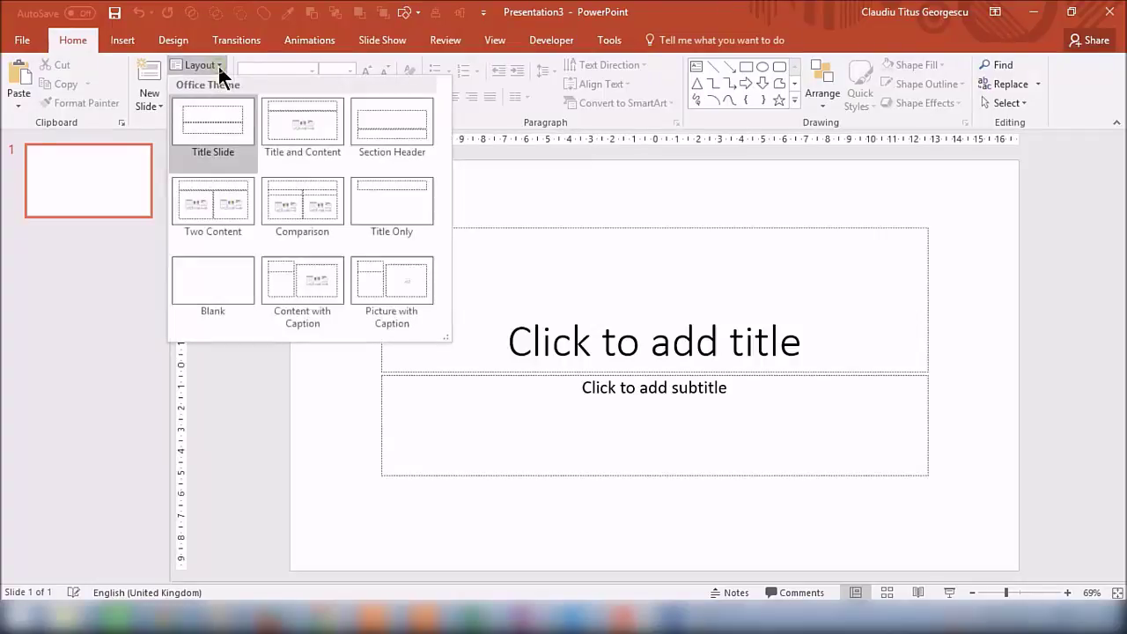
left_click(237, 276)
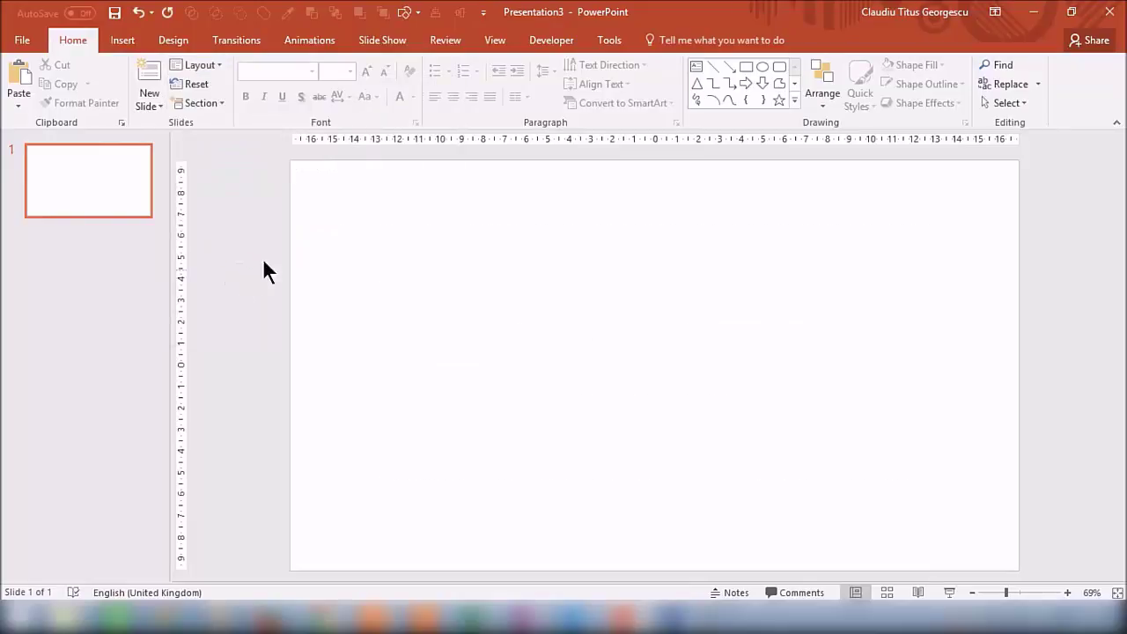
left_click(121, 42)
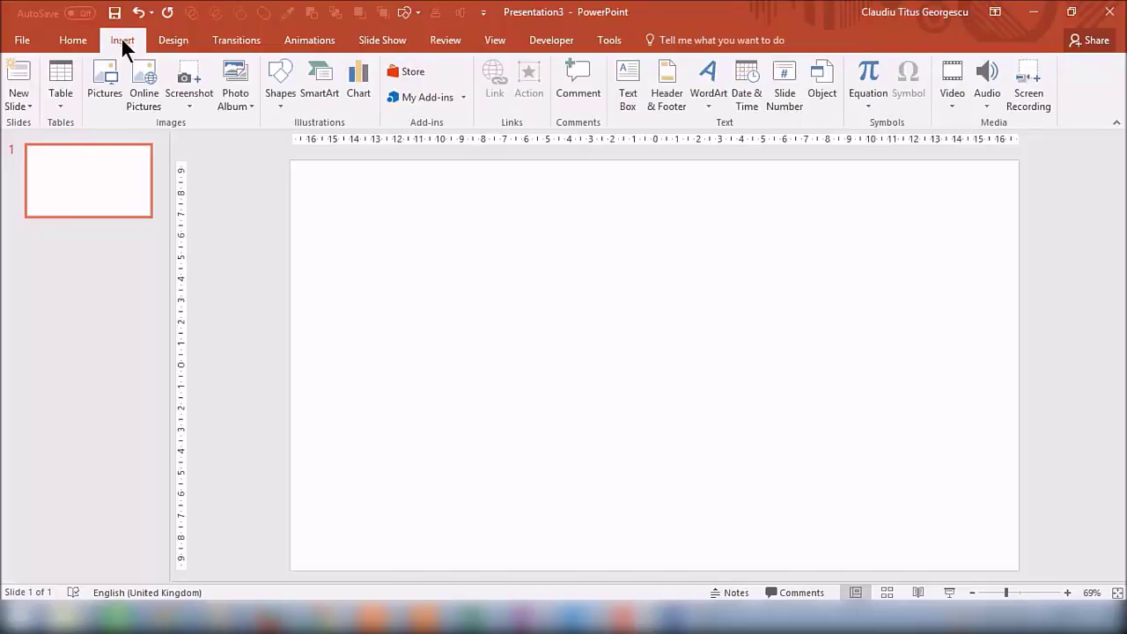
left_click(623, 108)
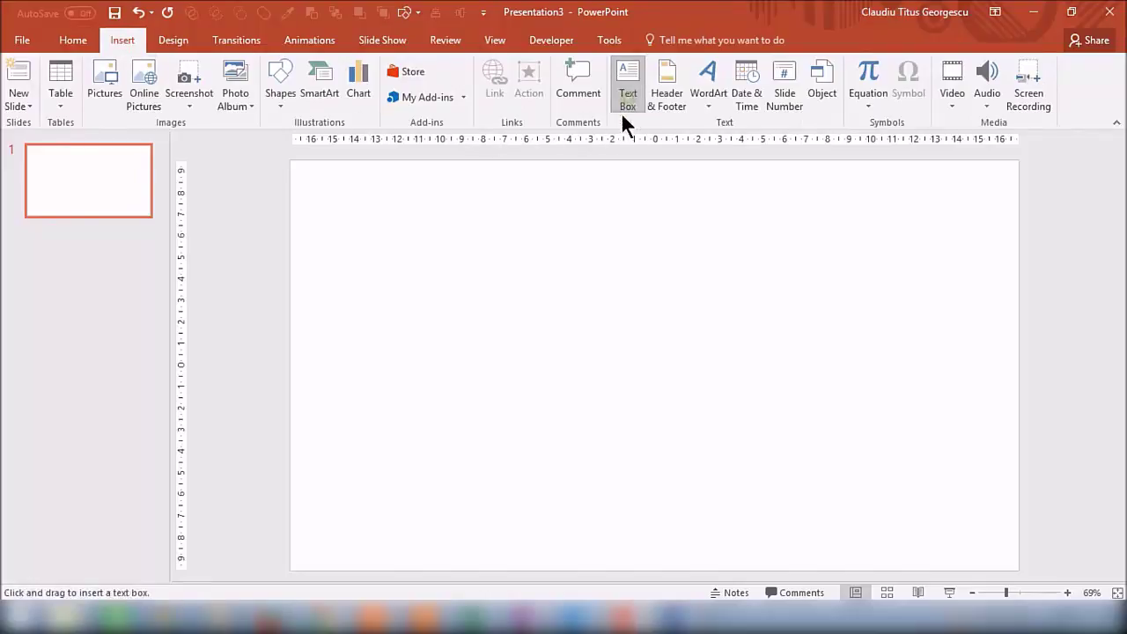
left_click_drag(391, 250, 933, 369)
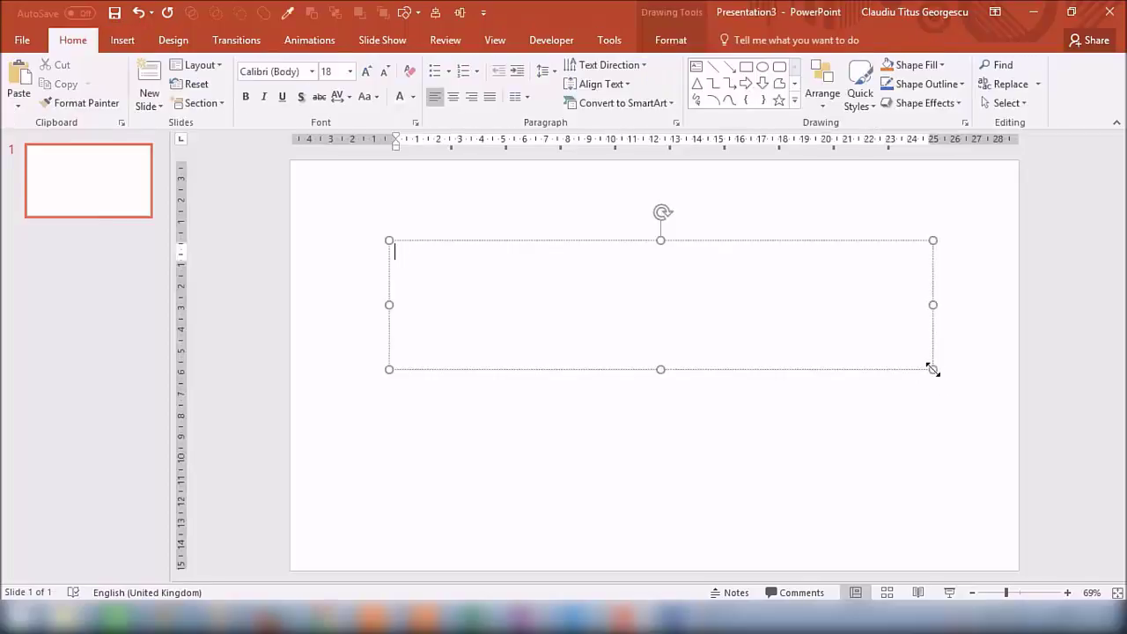
Step: Enter the title 'Animations of Text and Graphics' and centre-align it in the box
type("A")
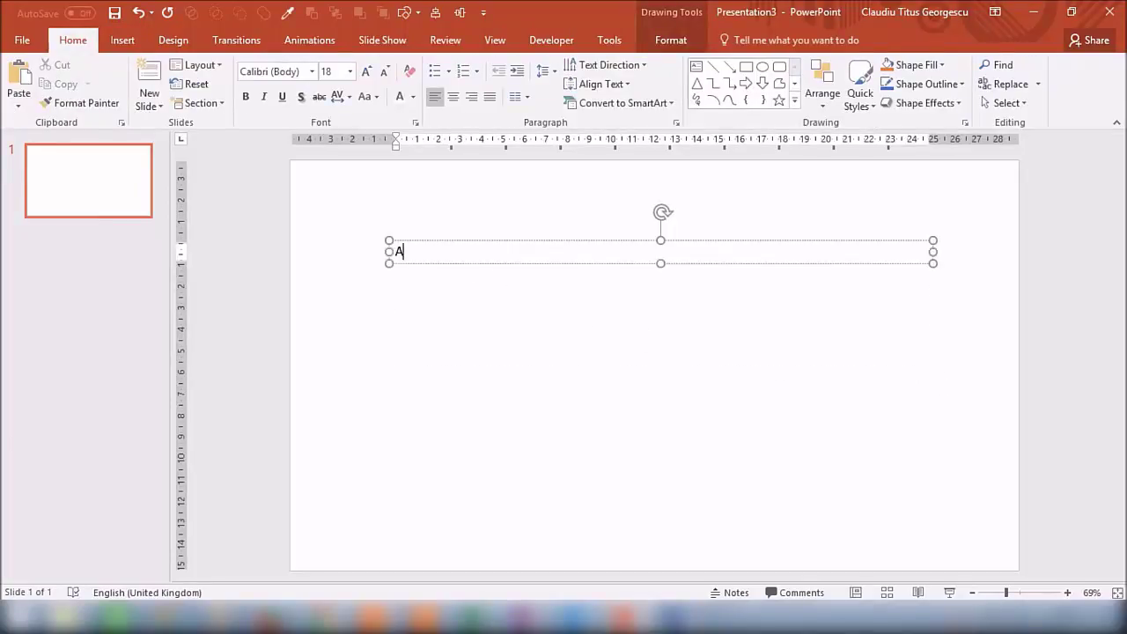
type("nimations")
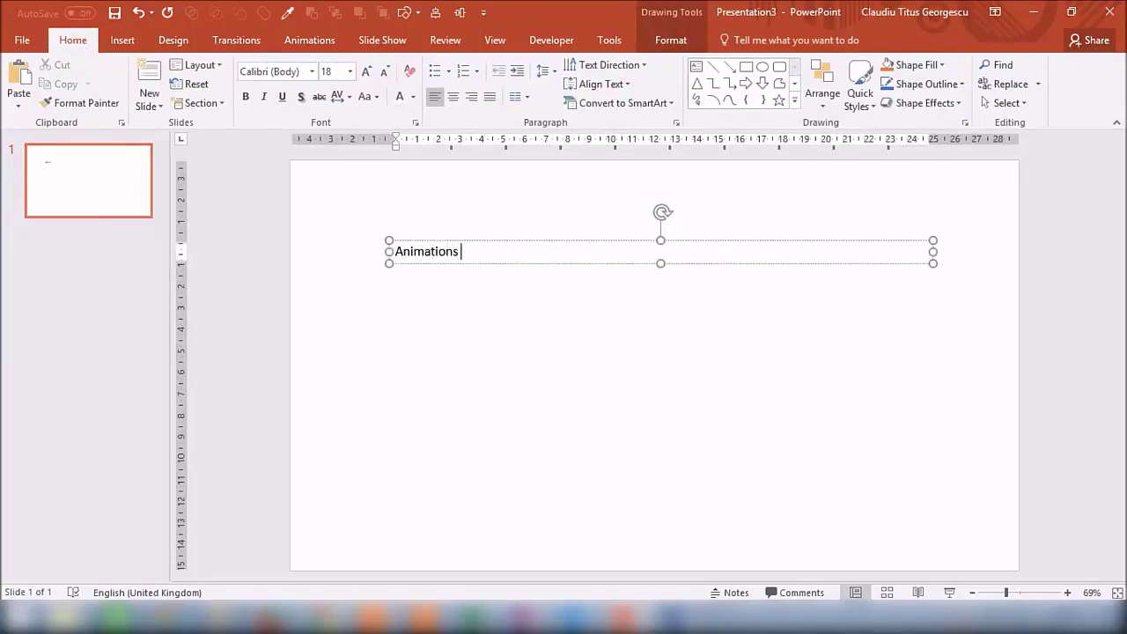
type(" of Tex")
type("t and Graphics")
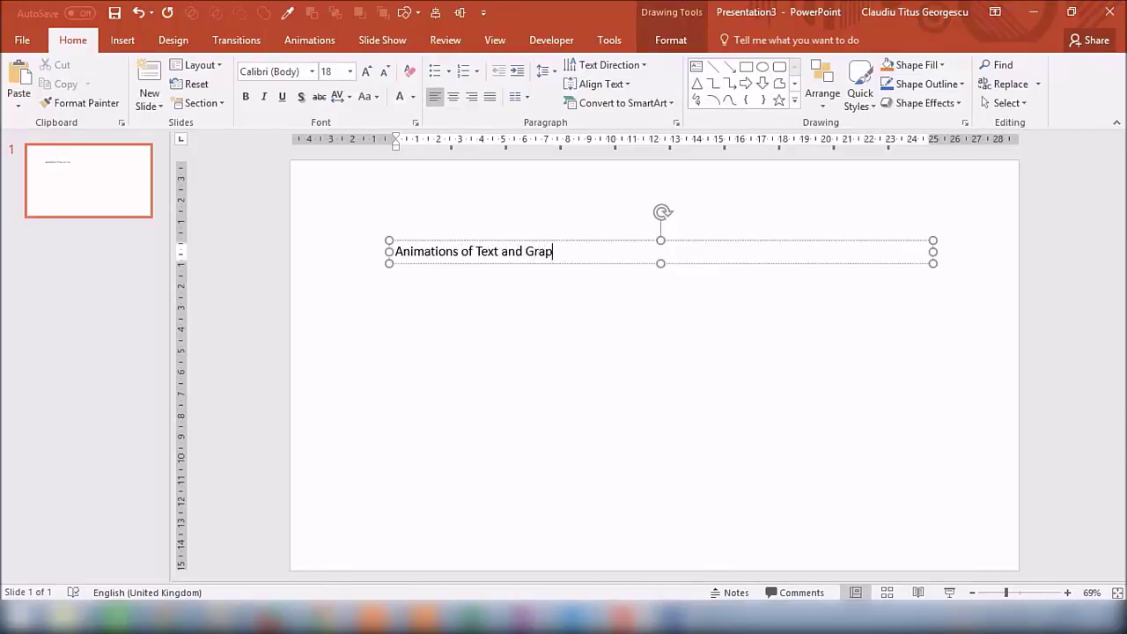
left_click(607, 241)
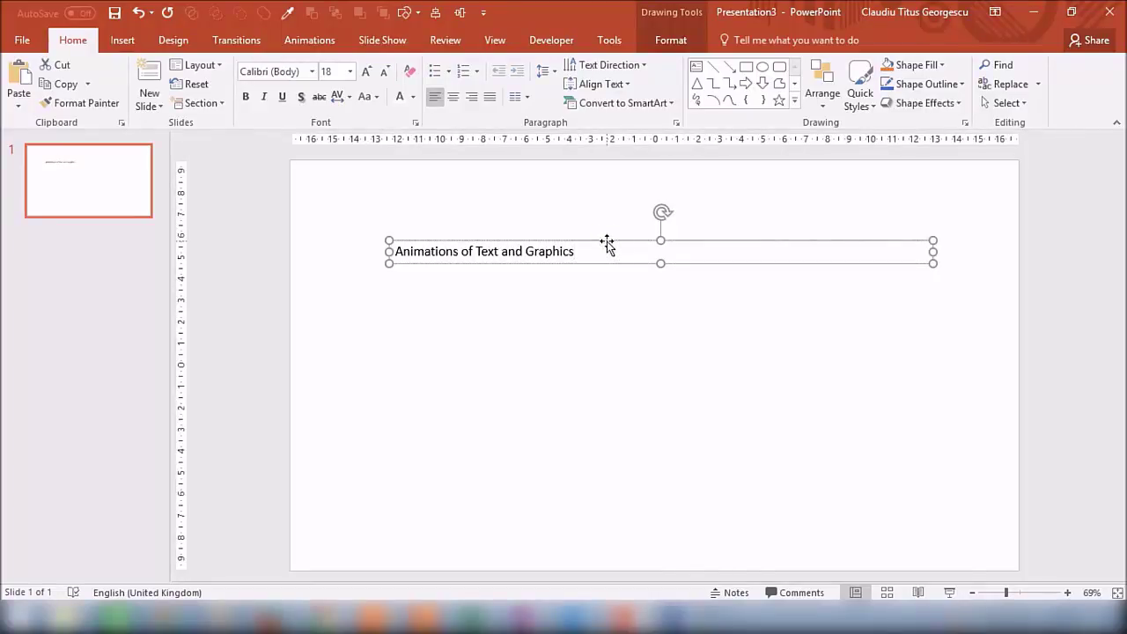
left_click(450, 93)
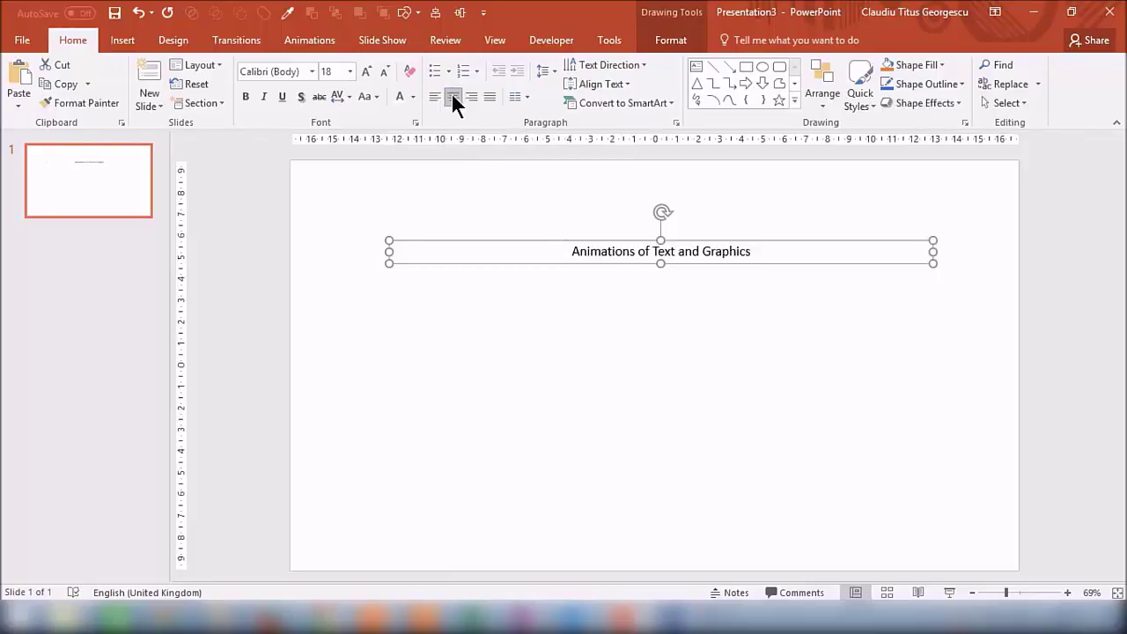
Step: Set the title text to Arial at 44 pt
left_click(313, 70)
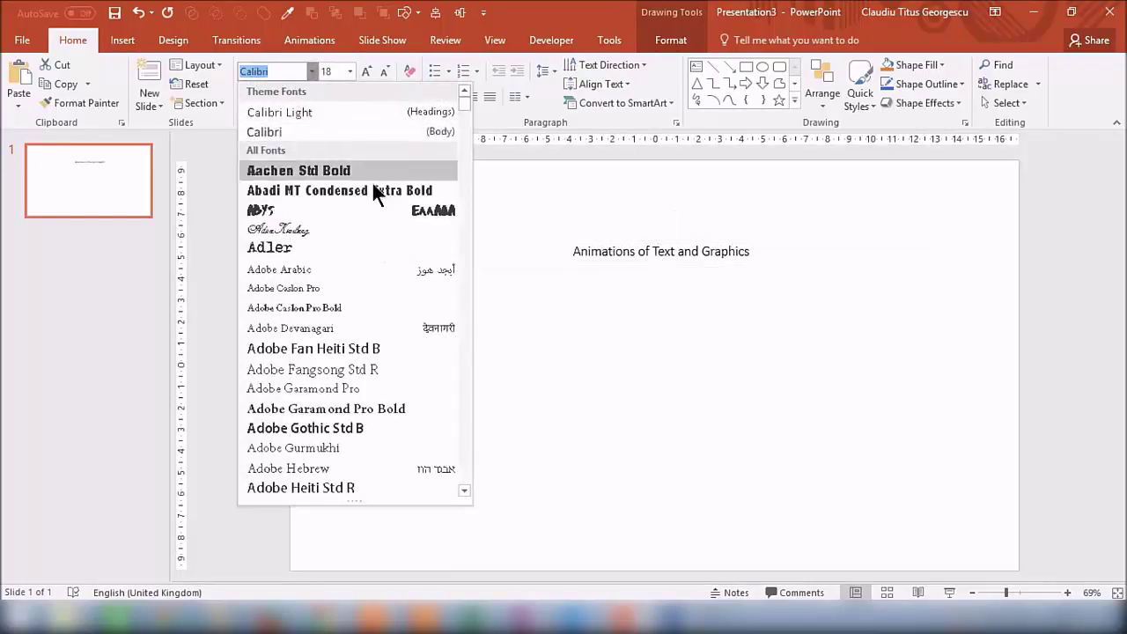
scroll(355, 242, "down", 1)
scroll(358, 247, "down", 6)
scroll(360, 247, "down", 5)
scroll(360, 247, "up", 5)
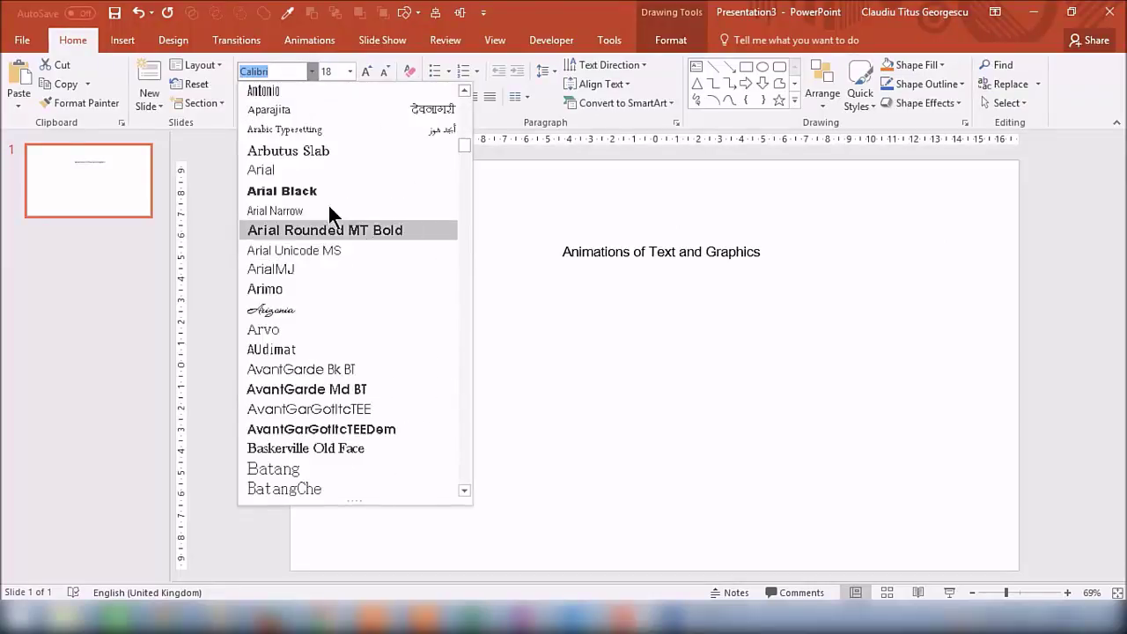
left_click(279, 167)
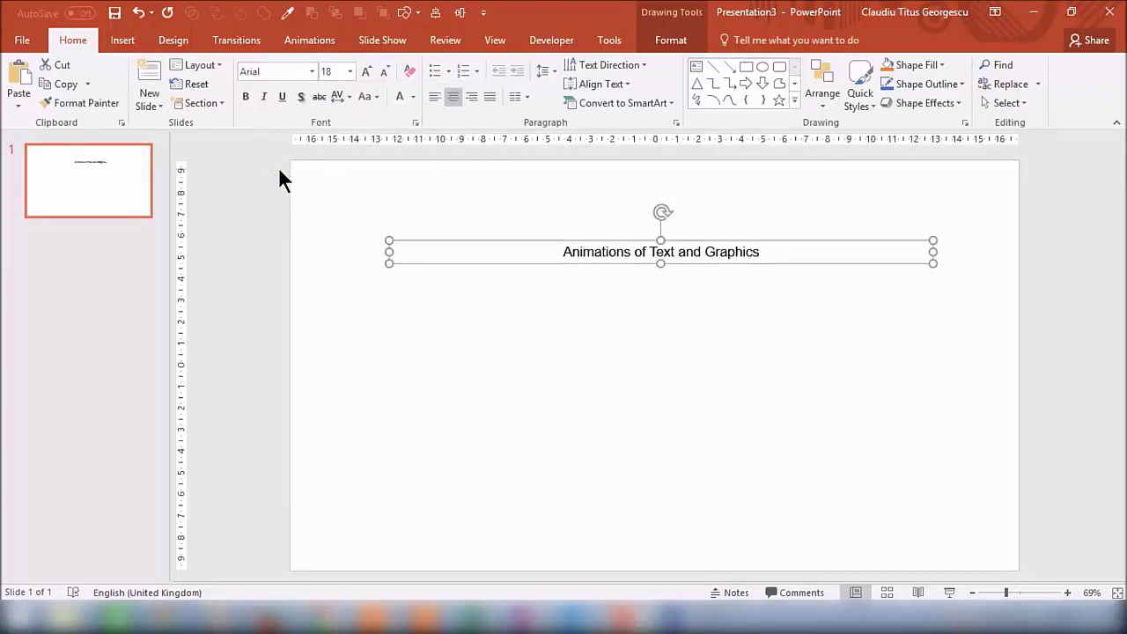
left_click(350, 72)
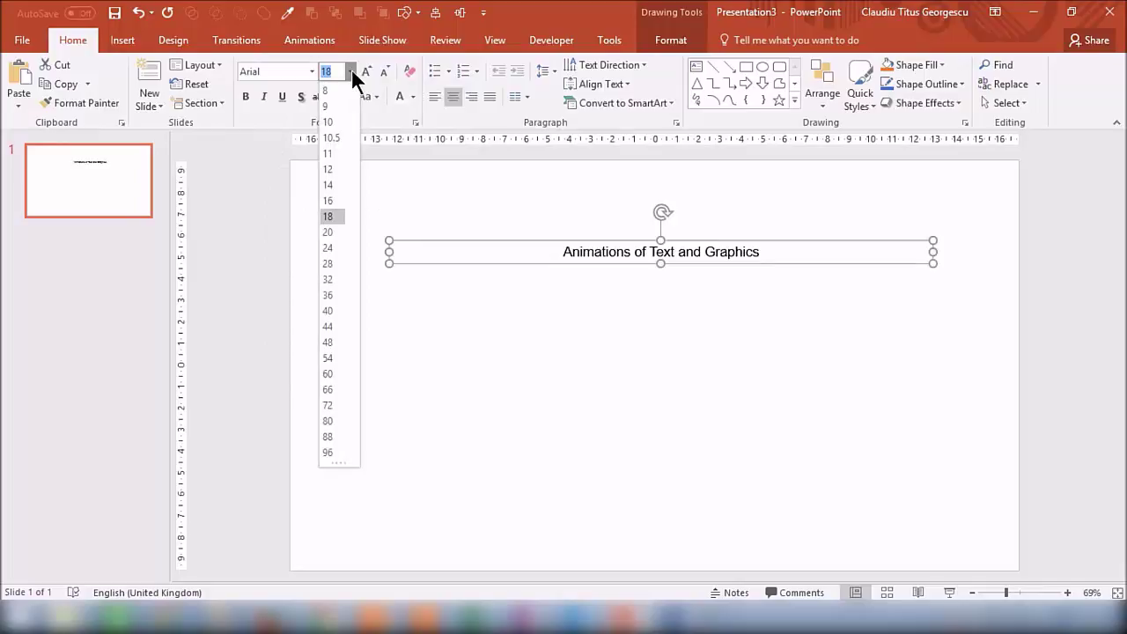
left_click(326, 327)
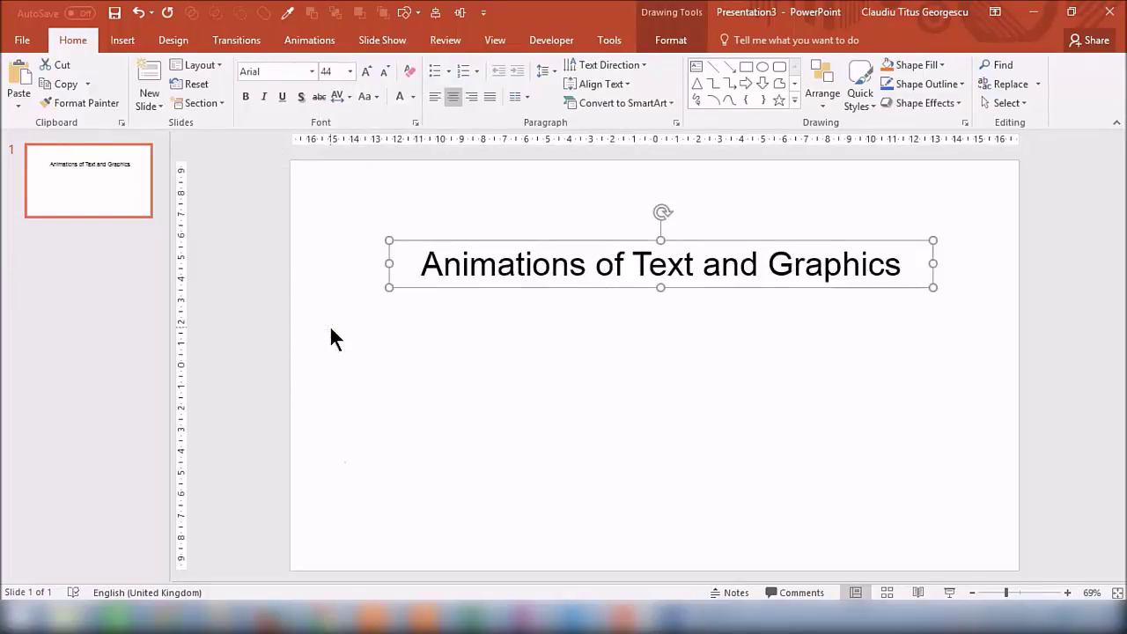
Step: Break the title before 'Text' and make the second line Arial Black
left_click(633, 265)
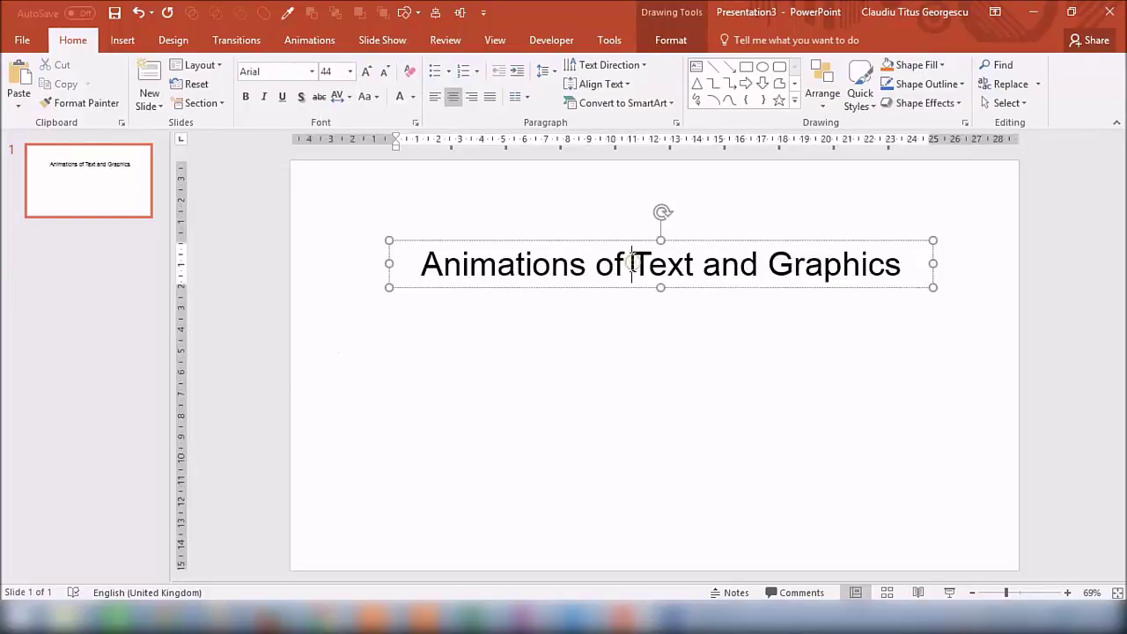
key("Return")
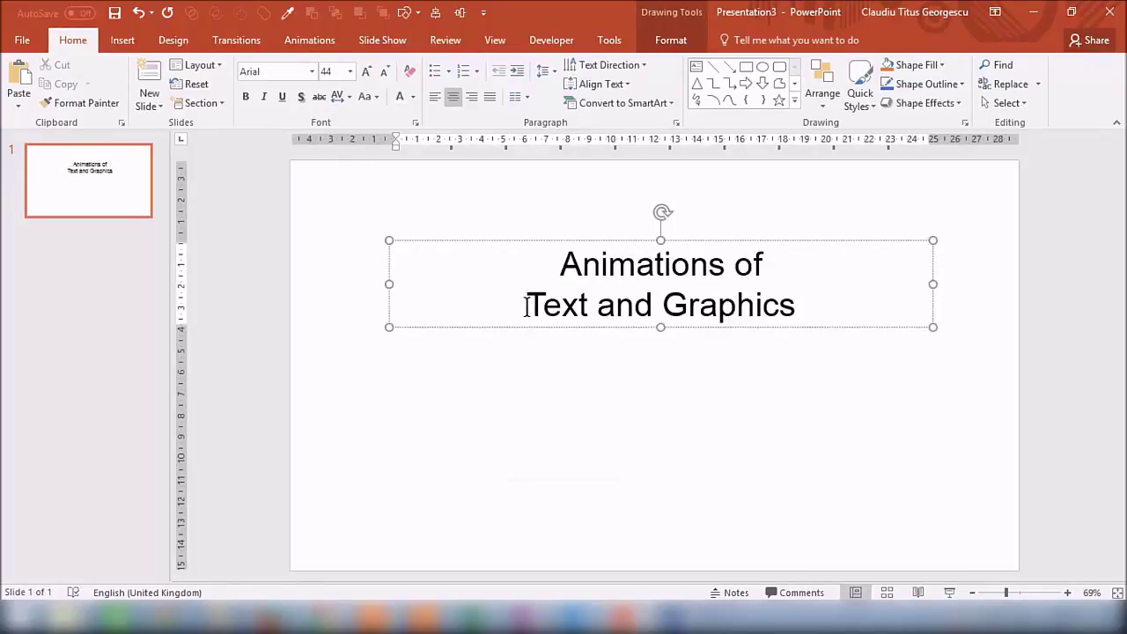
left_click_drag(527, 306, 767, 319)
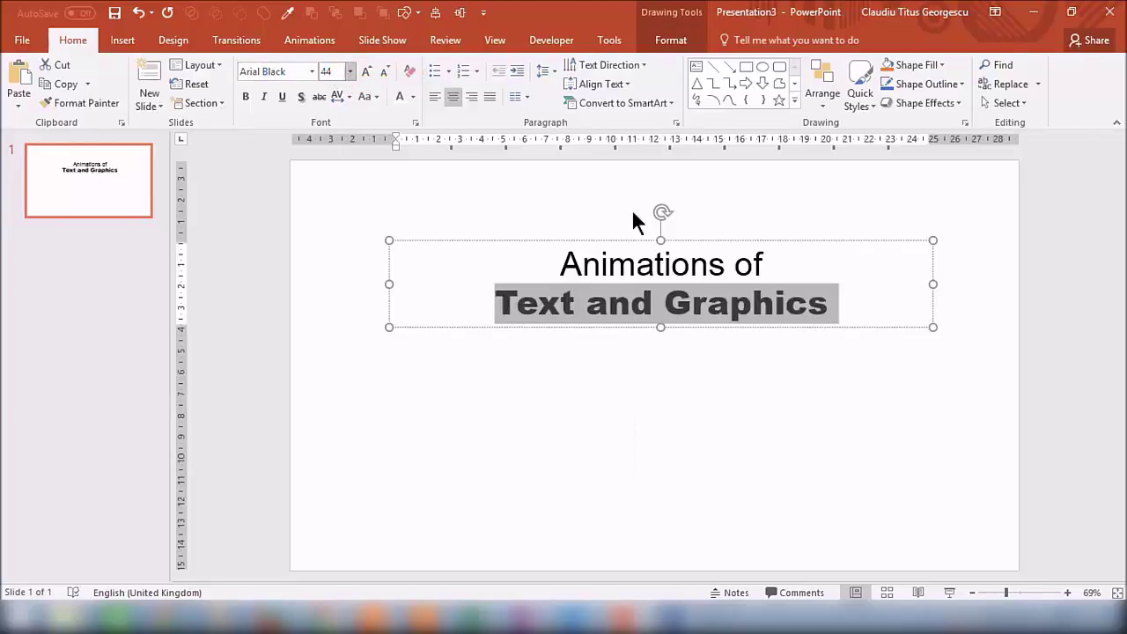
Step: Centre the title box horizontally on the slide
left_click(698, 241)
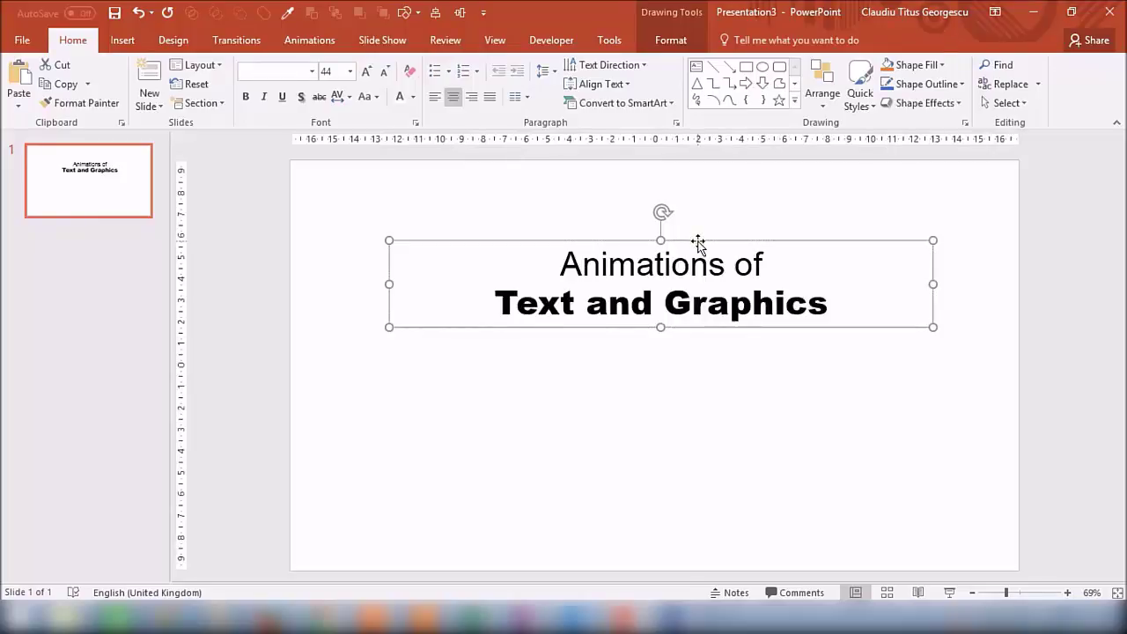
left_click(826, 97)
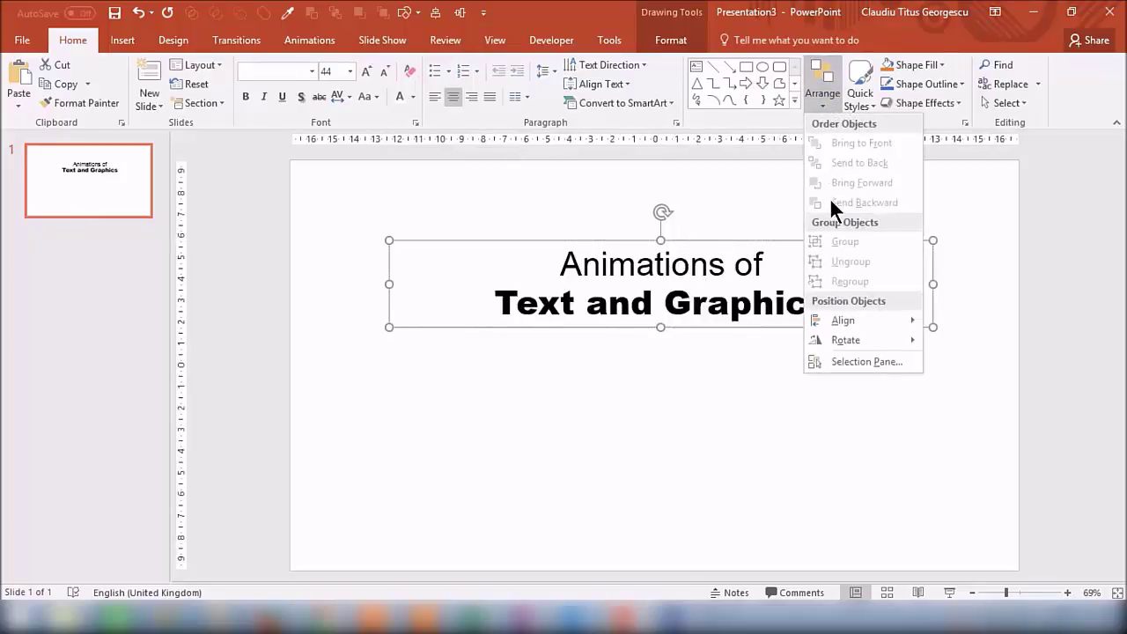
mouse_move(845, 323)
left_click(950, 339)
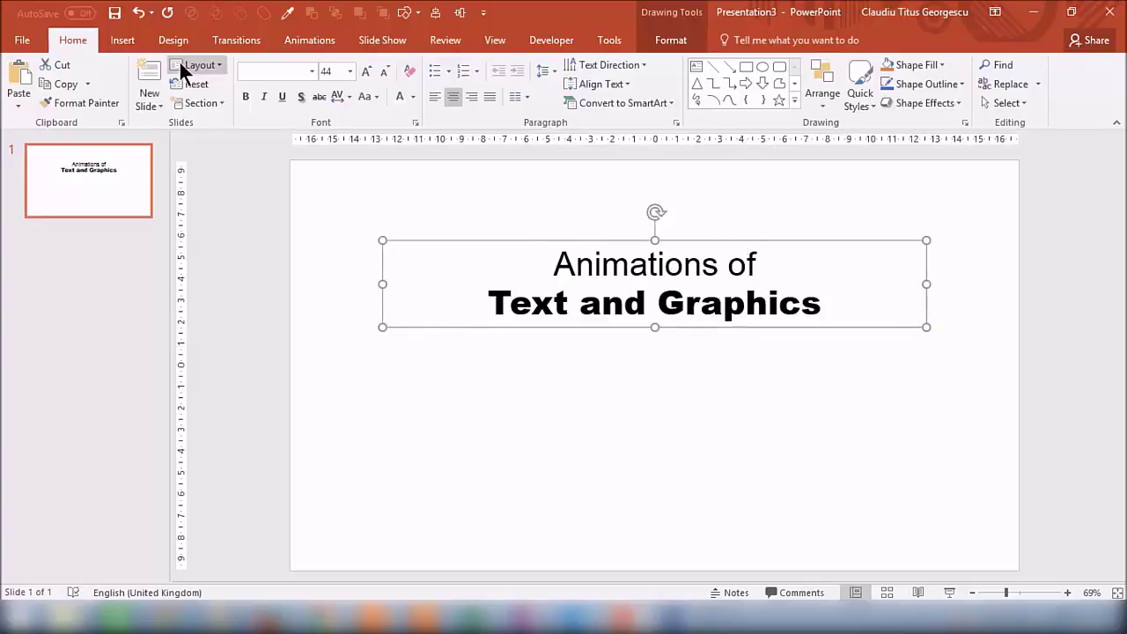
Step: Add a text box below the title reading 'Lesson 1 – Simple Animations', centre-aligned
left_click(124, 41)
left_click(629, 92)
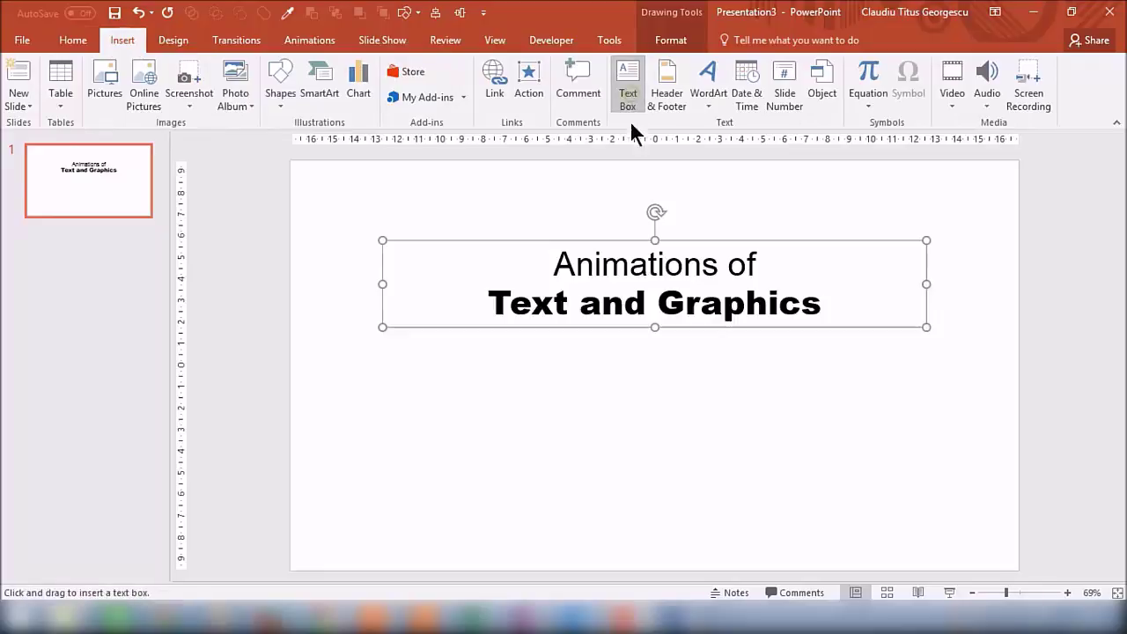
left_click_drag(392, 377, 828, 450)
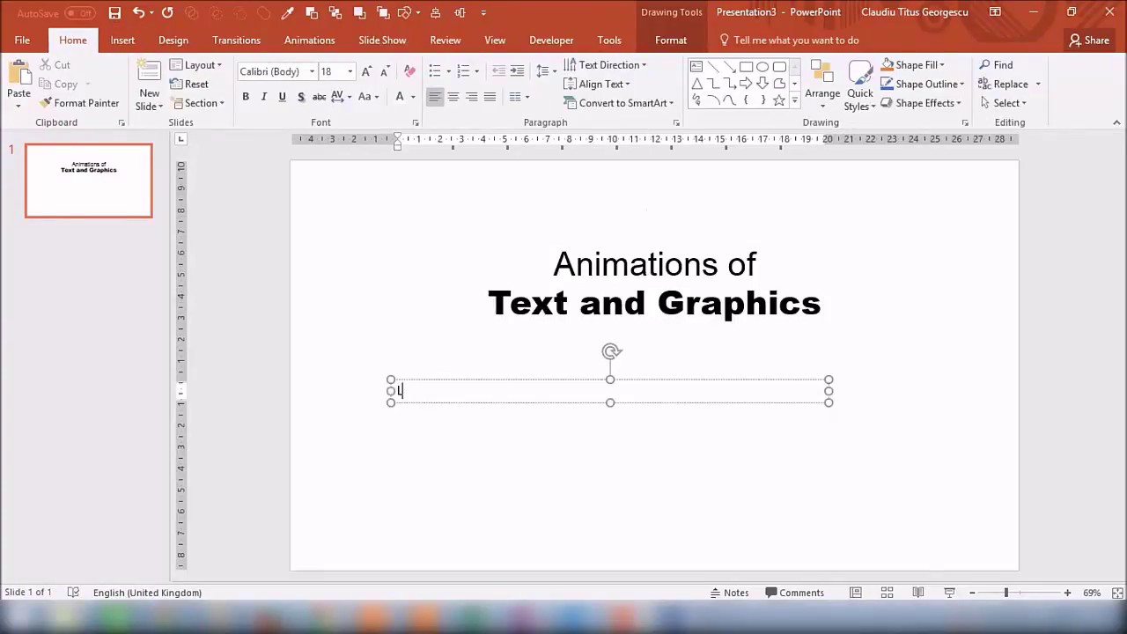
type("Lesson 1 ")
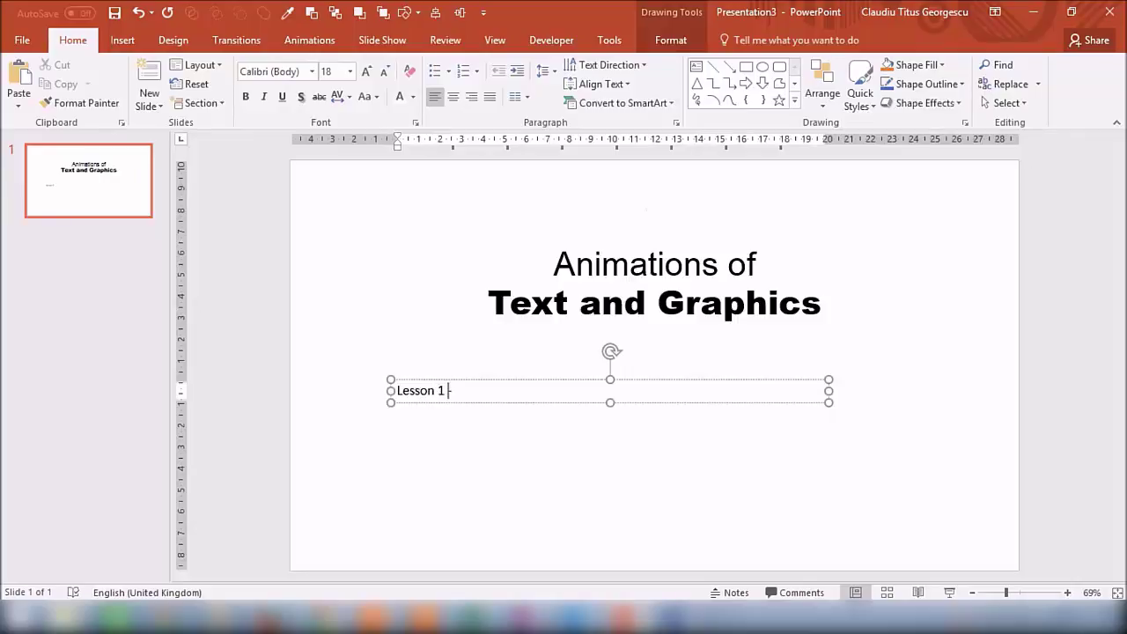
type("– Simple Animations")
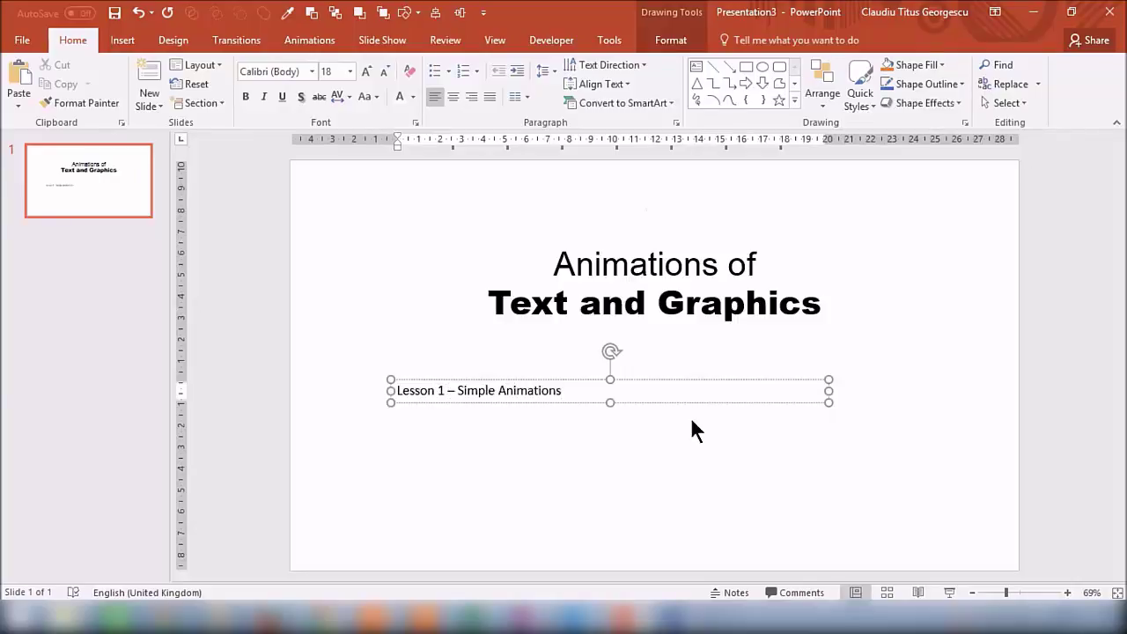
left_click(662, 381)
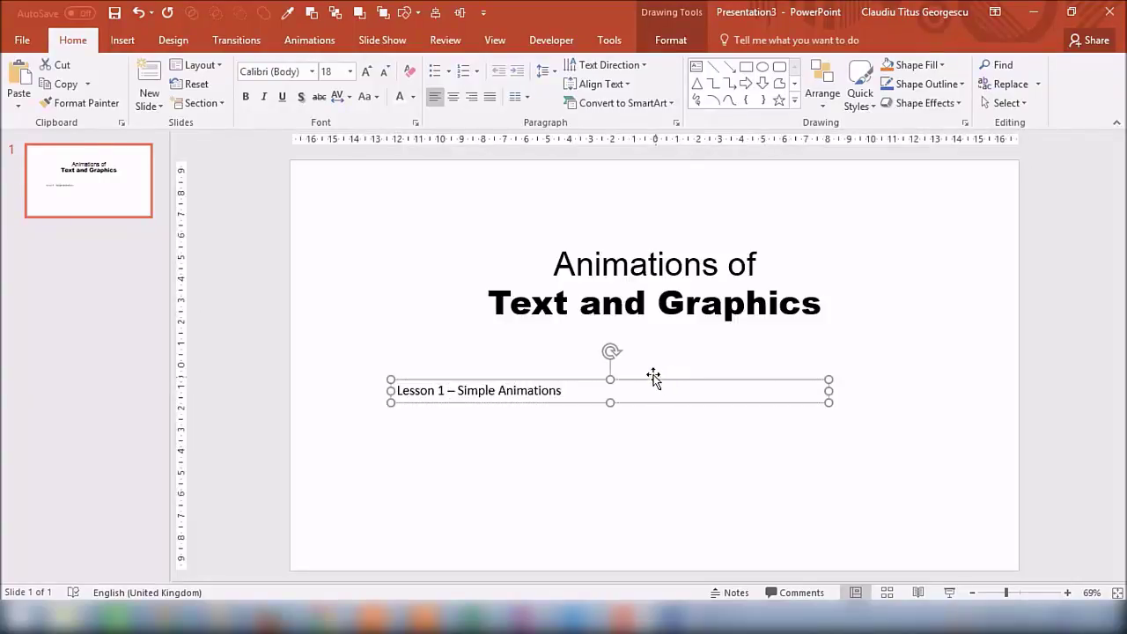
left_click(453, 97)
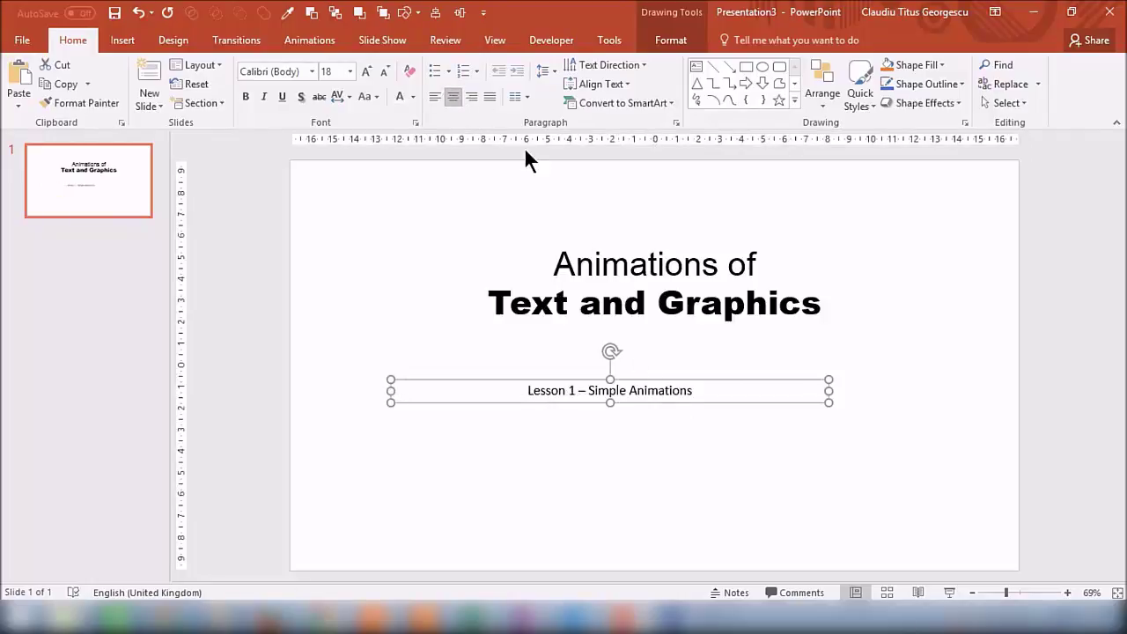
Step: Set the subtitle font to Arial at size 20
left_click(280, 72)
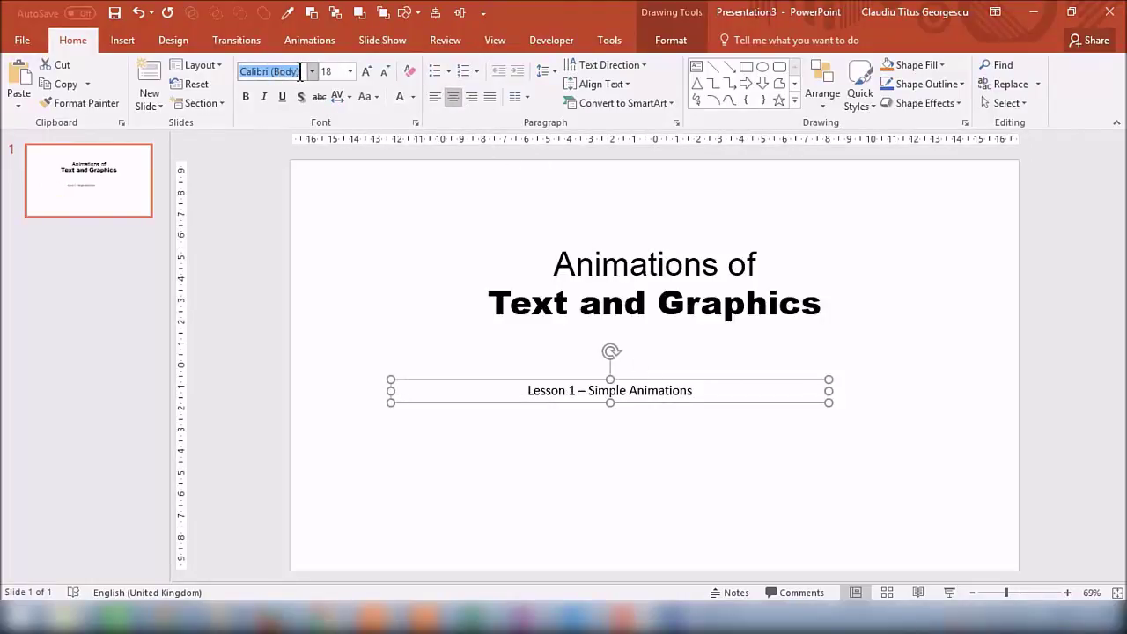
left_click(313, 71)
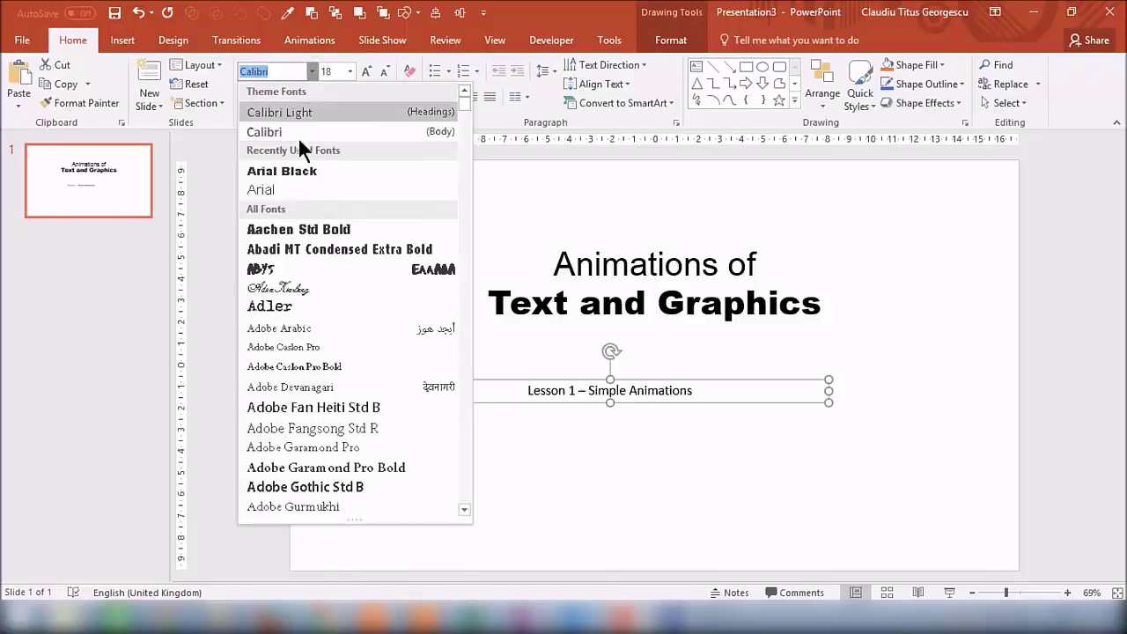
left_click(270, 185)
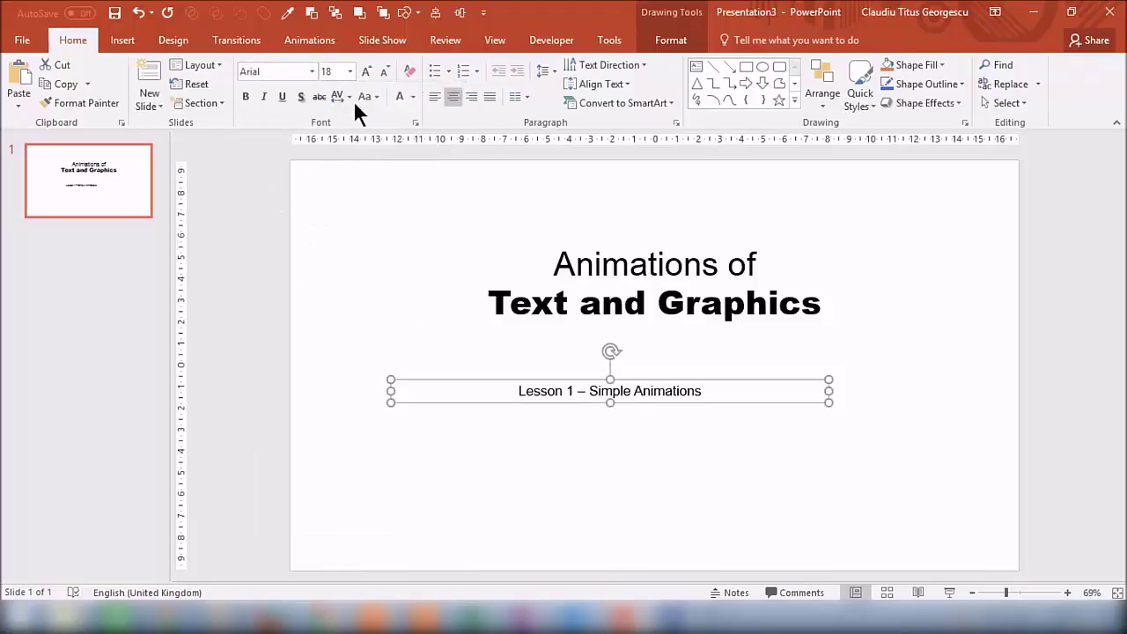
left_click(362, 71)
left_click(363, 70)
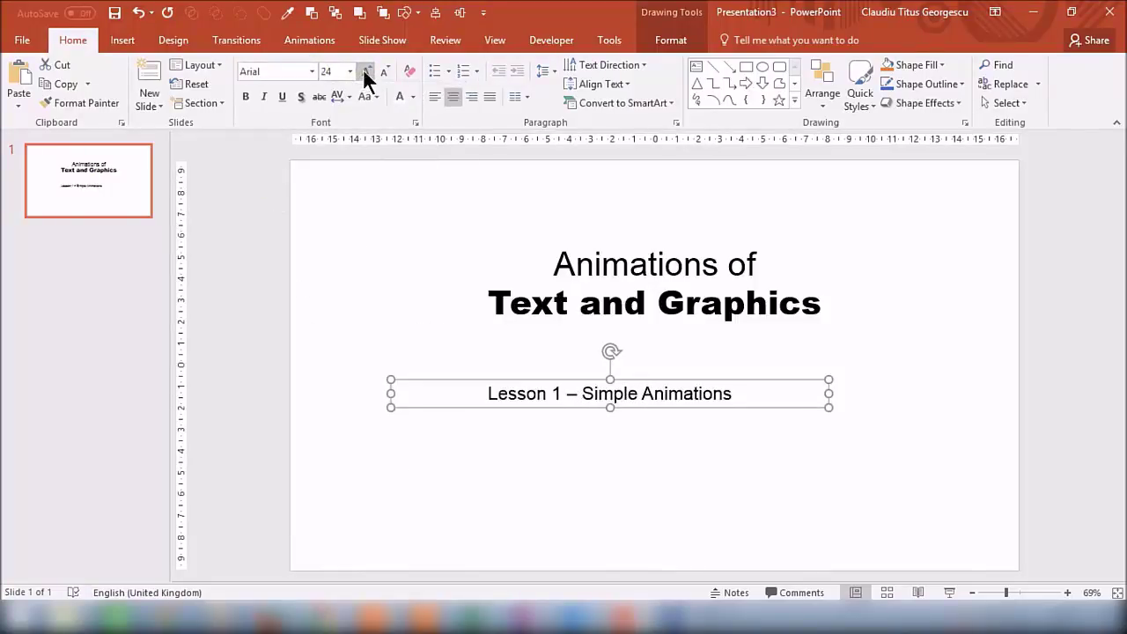
left_click(384, 71)
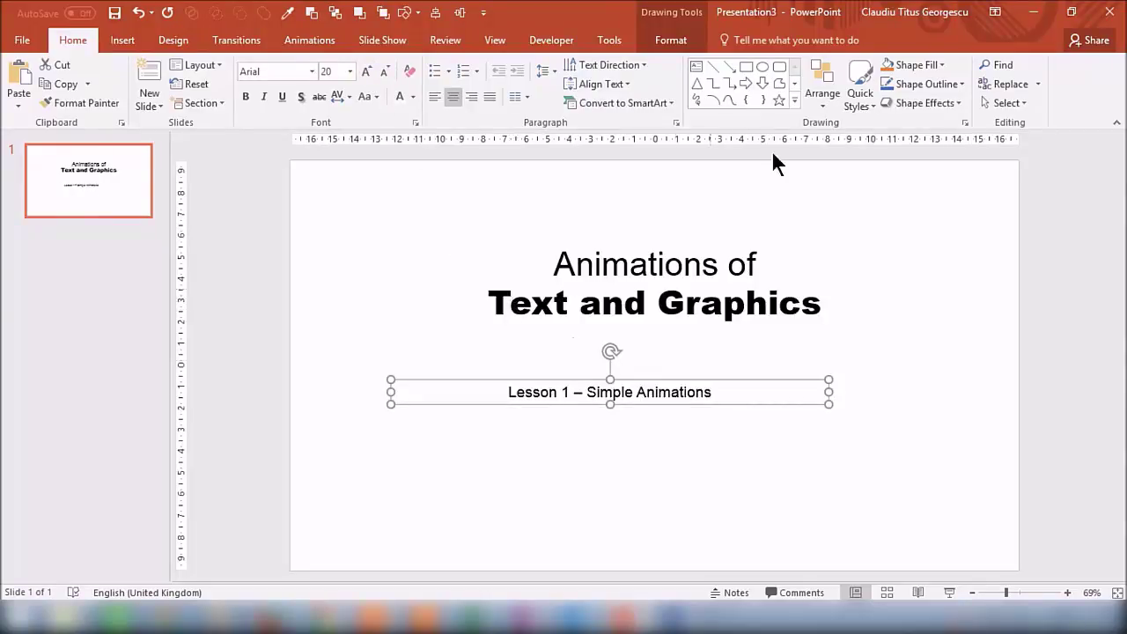
Step: Centre the subtitle box horizontally on the slide
left_click(817, 101)
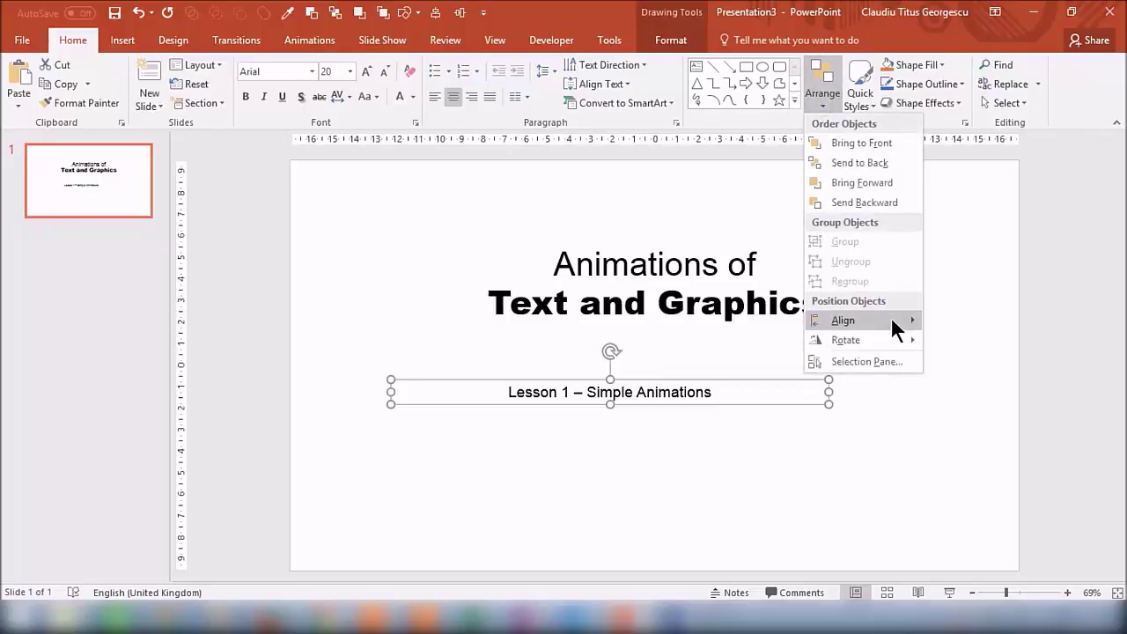
mouse_move(894, 321)
left_click(993, 343)
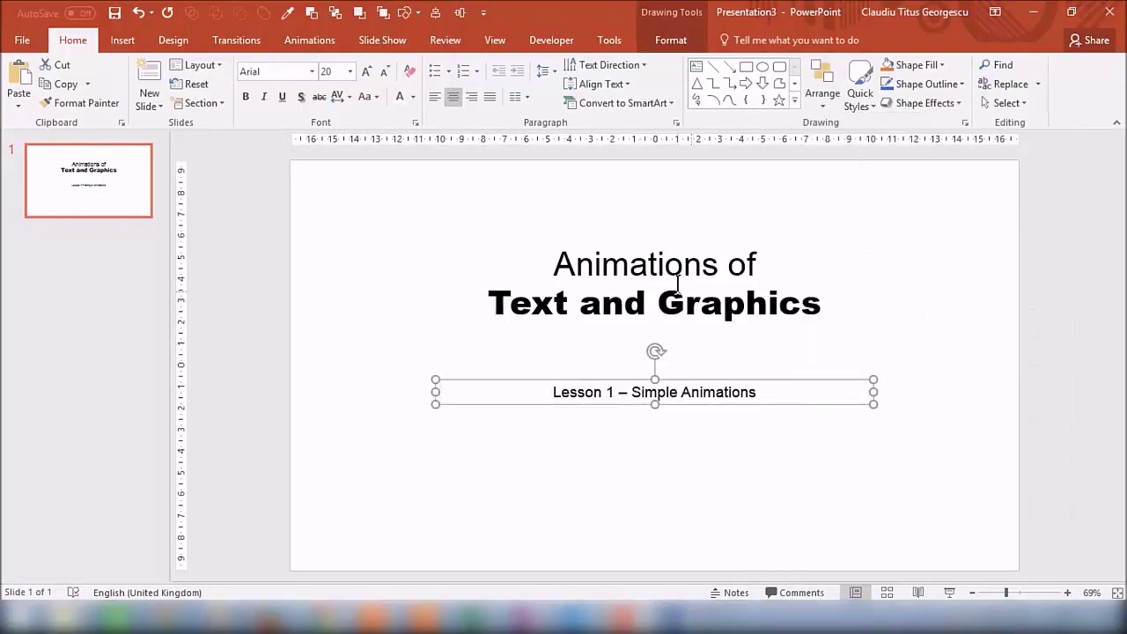
Step: Move the title and subtitle lower together, then bring up the Insert Picture dialog
left_click(654, 255)
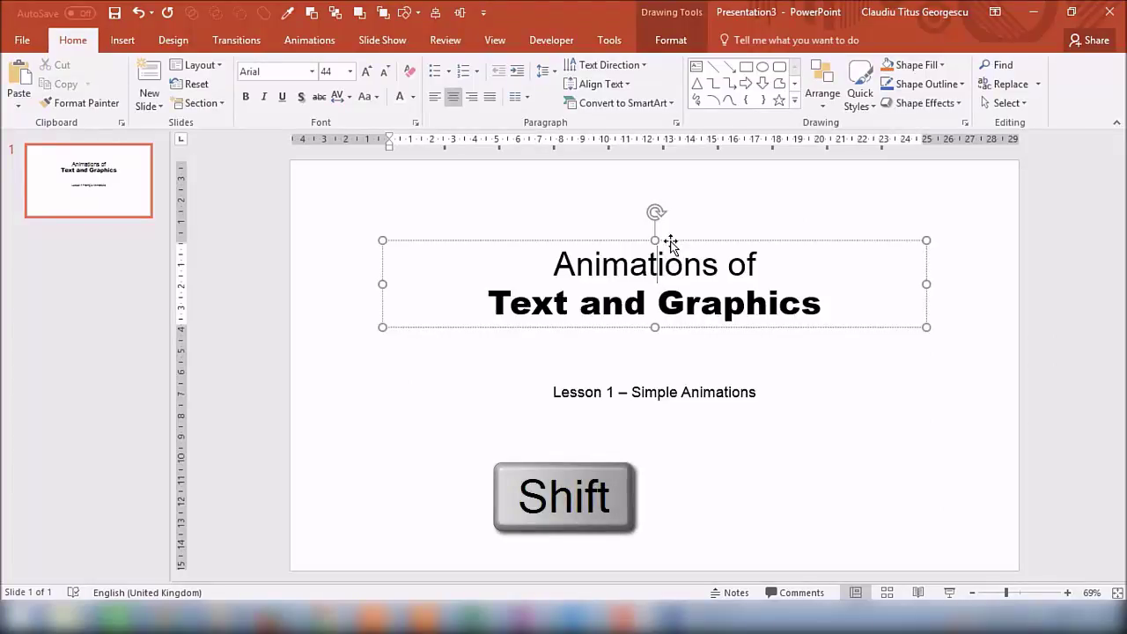
left_click_drag(671, 243, 667, 296)
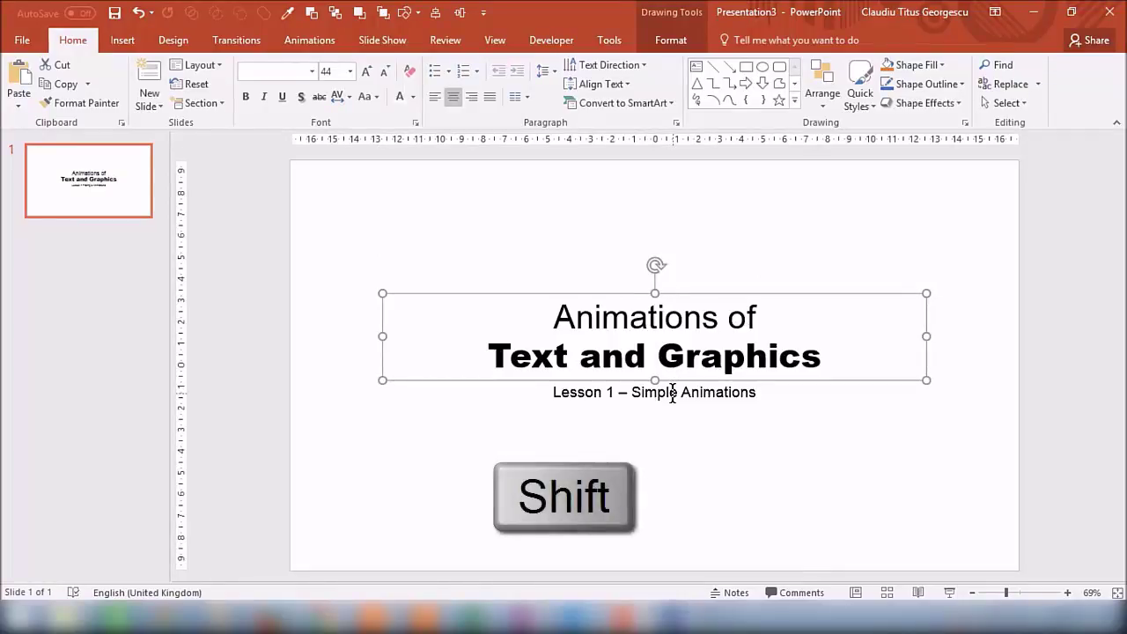
left_click(673, 394, "shift")
left_click_drag(689, 293, 688, 354)
left_click(667, 281)
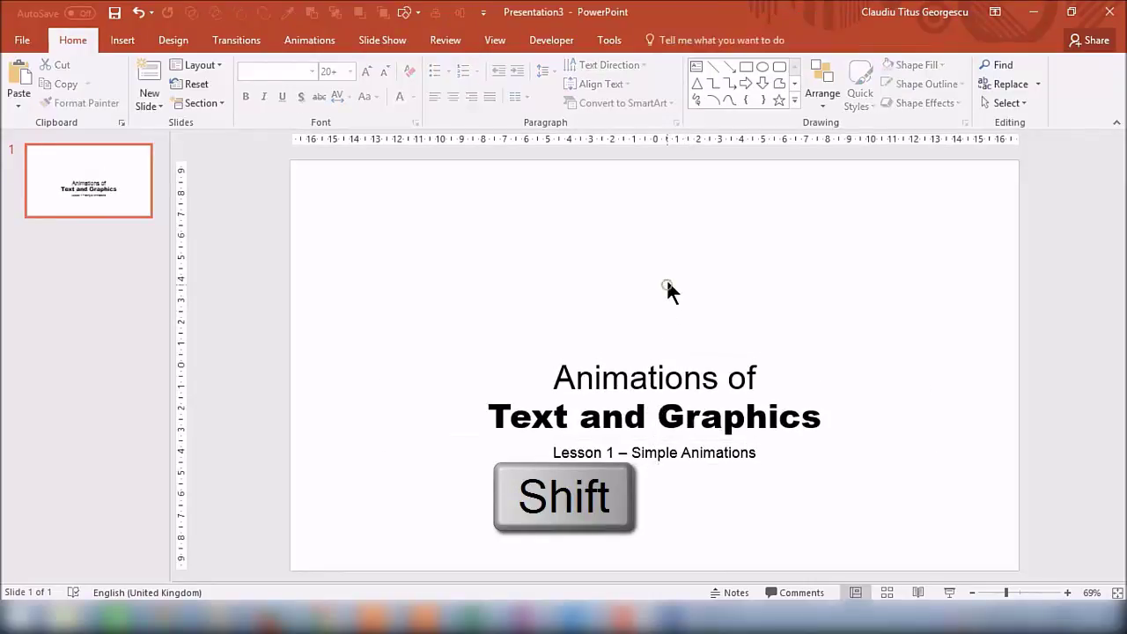
left_click(123, 40)
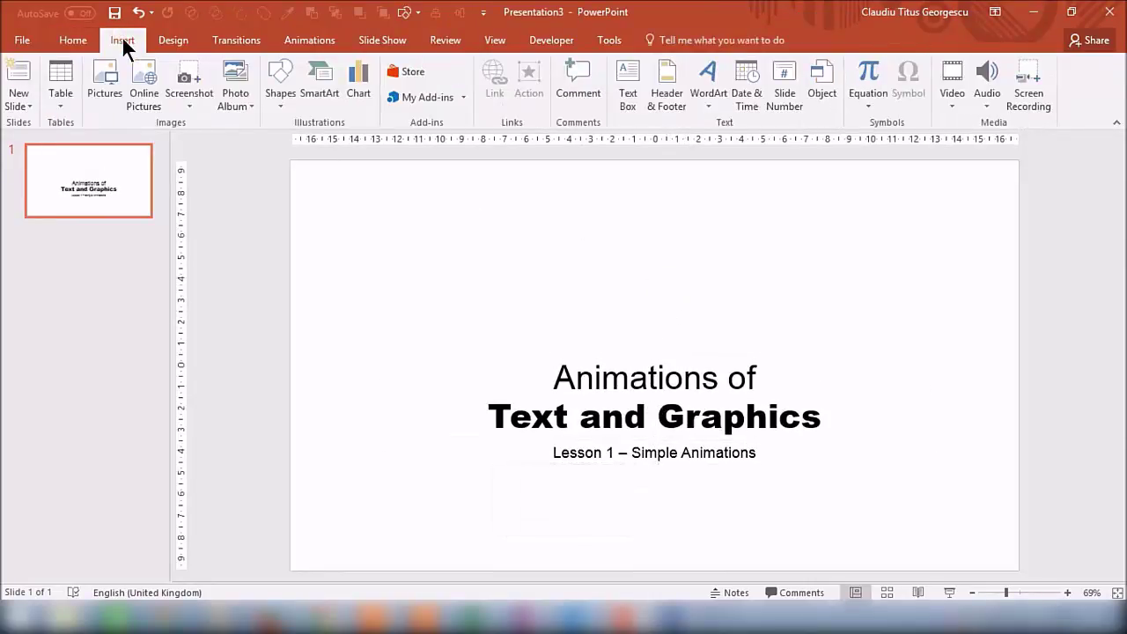
left_click(110, 67)
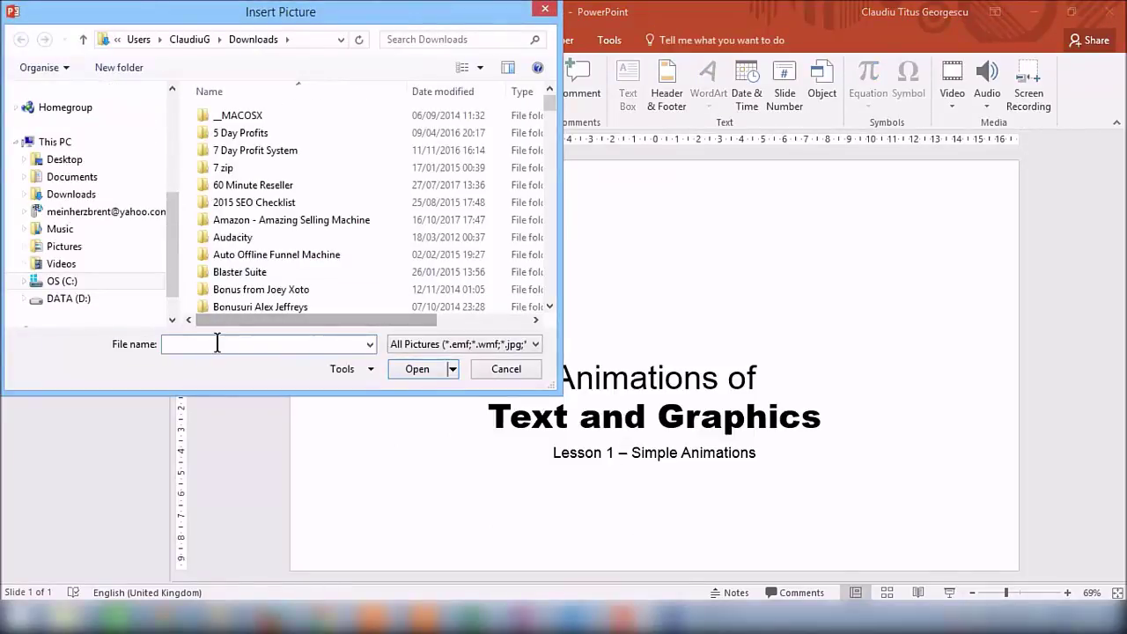
Step: Insert if_owl_416387.png, shrink it to 5.12 cm square and centre it above the title
type("if")
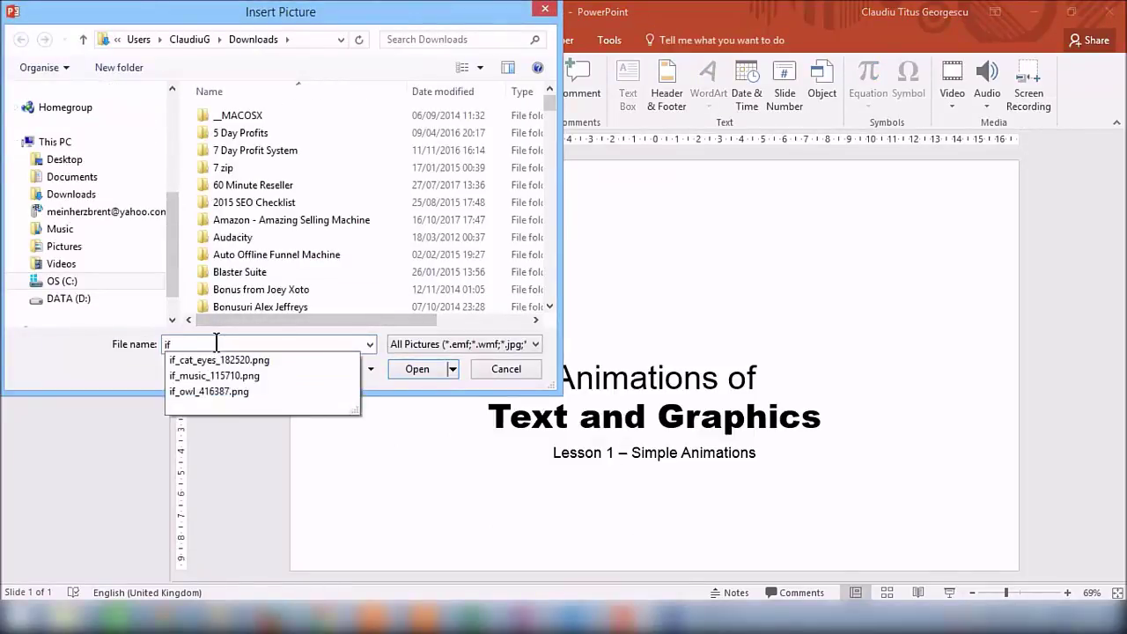
left_click(214, 388)
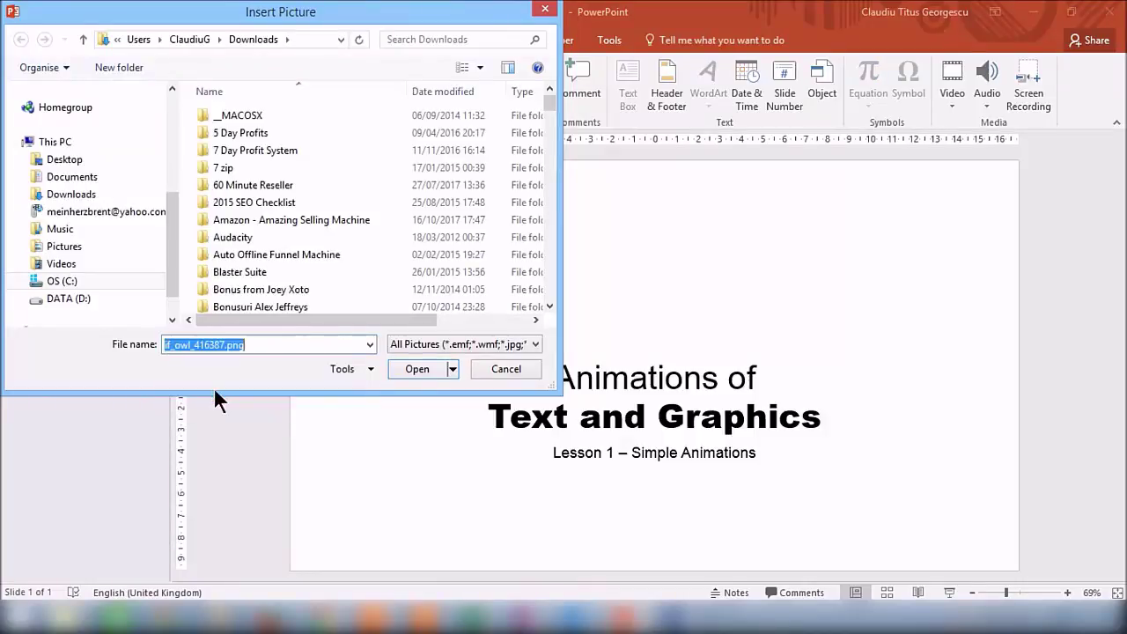
left_click(410, 372)
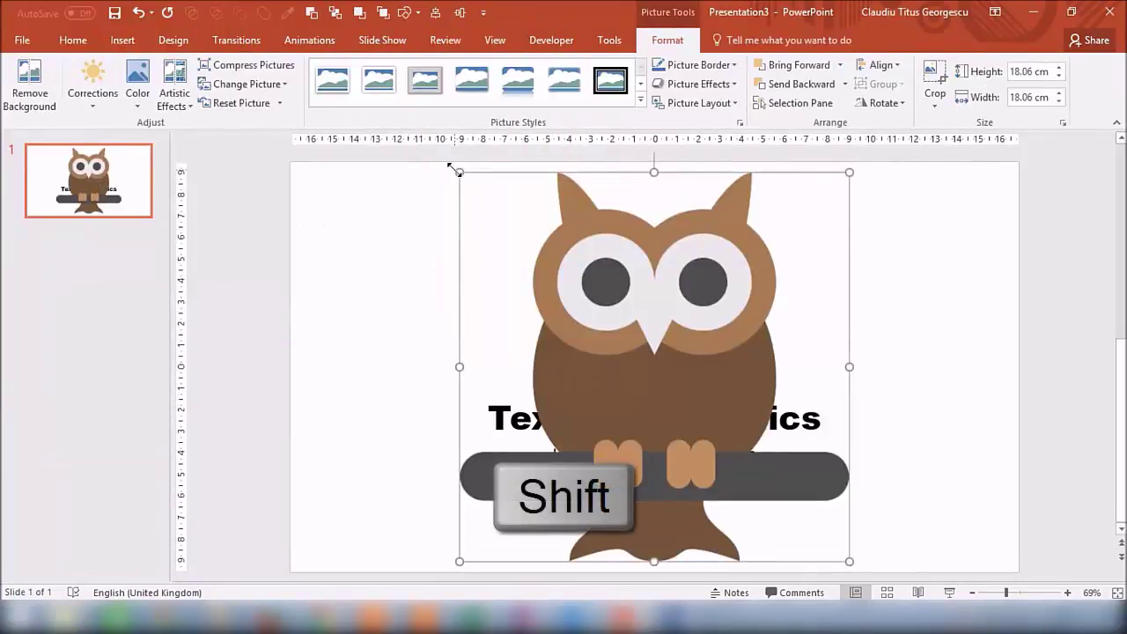
left_click_drag(459, 173, 749, 445, "shift")
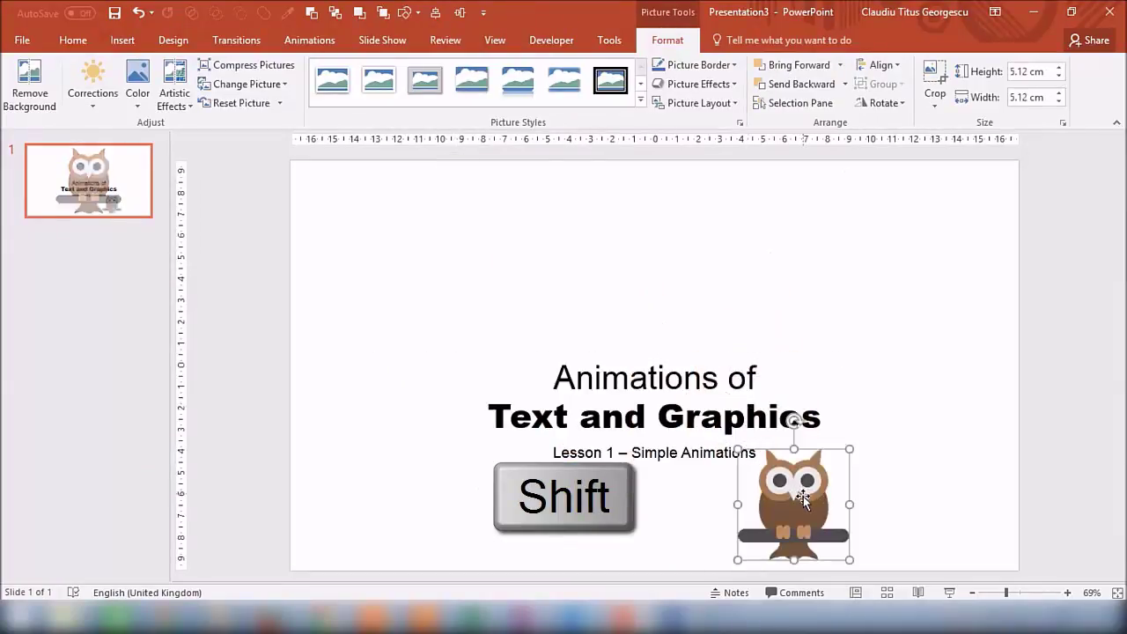
left_click_drag(796, 502, 670, 287)
left_click(855, 291)
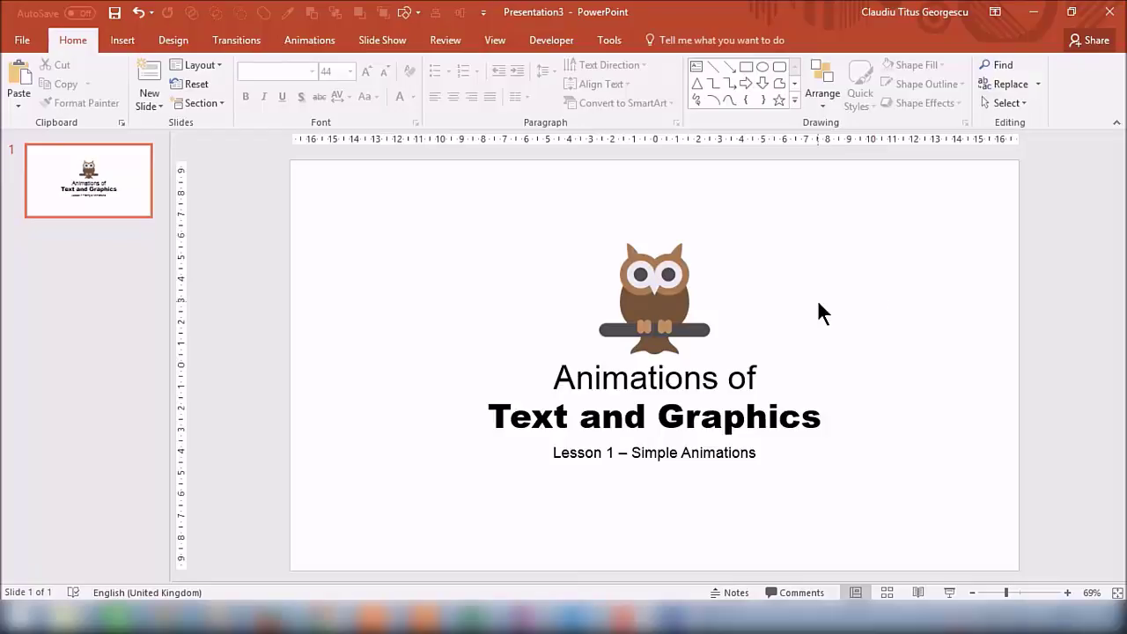
Step: Give the title a Fly In entrance animation coming from the right
left_click(594, 379)
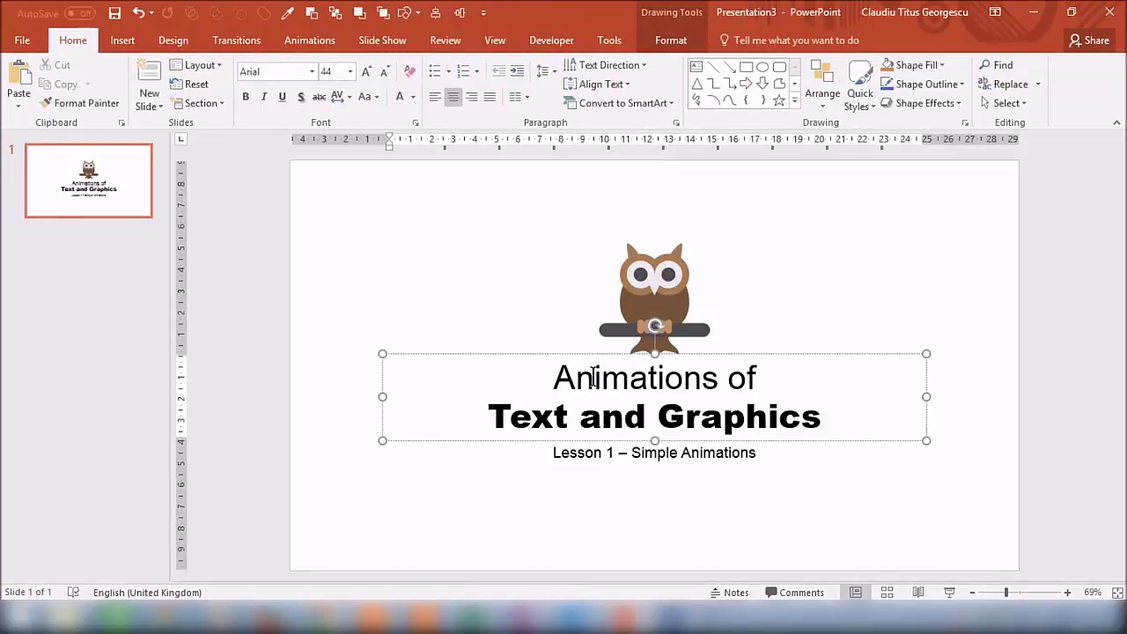
left_click(322, 39)
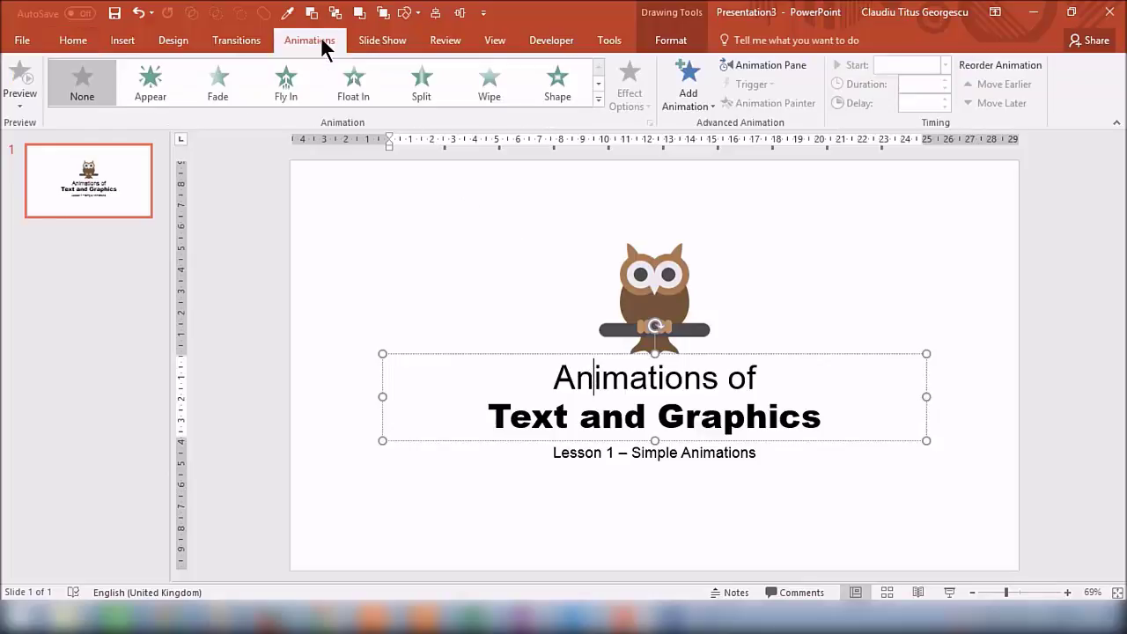
left_click(286, 88)
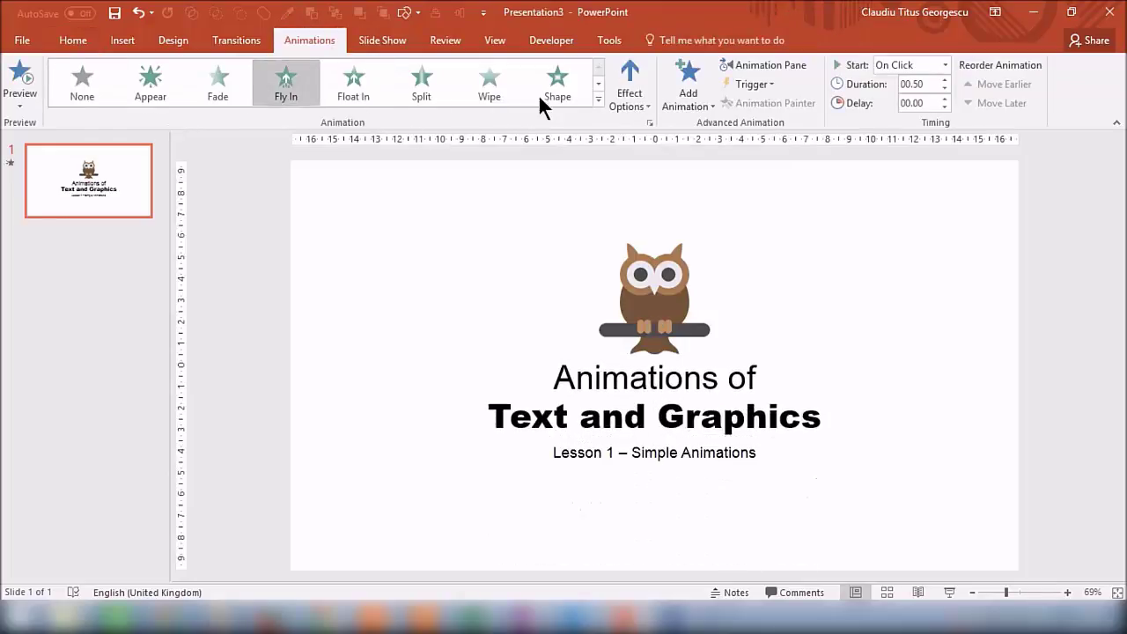
left_click(619, 88)
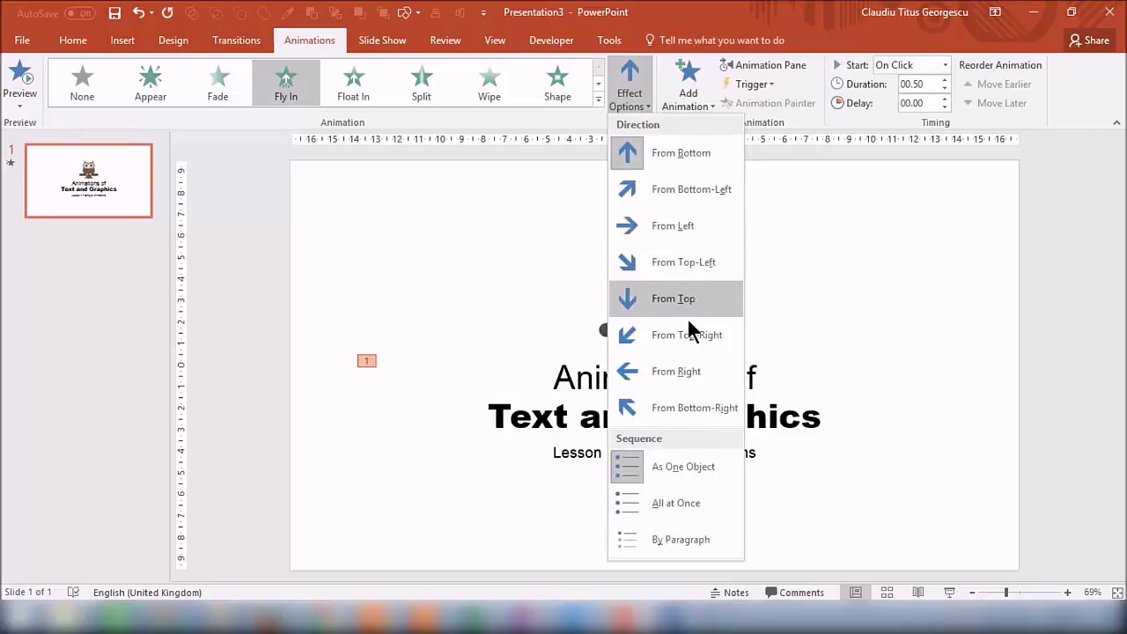
left_click(680, 371)
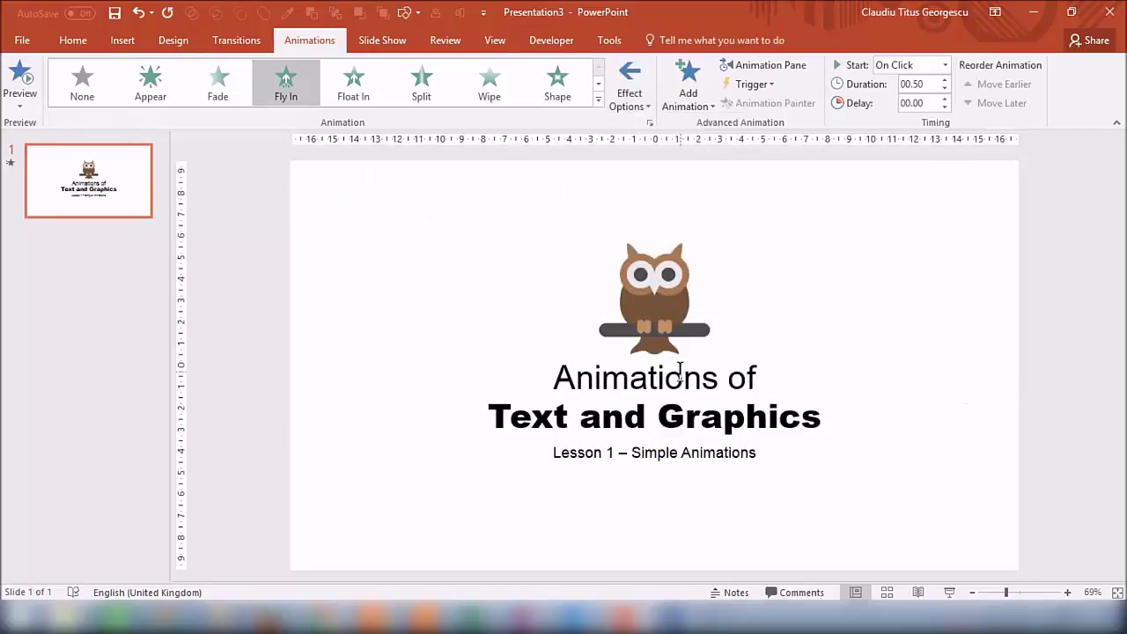
Step: Give the subtitle a Fly In entrance animation coming from the left
left_click(655, 453)
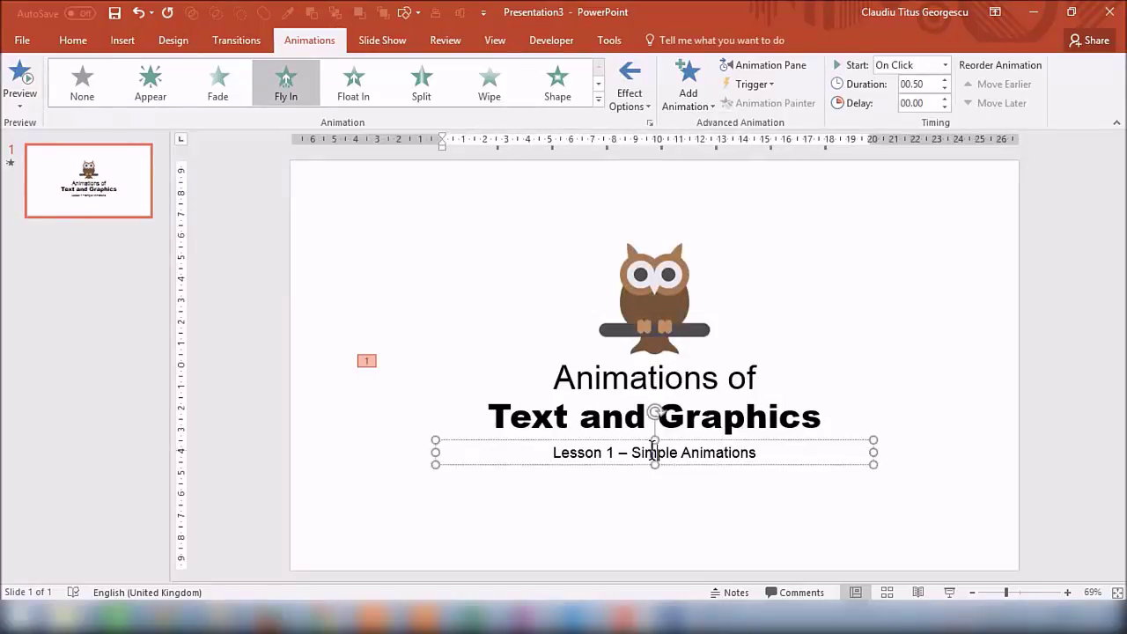
left_click(285, 84)
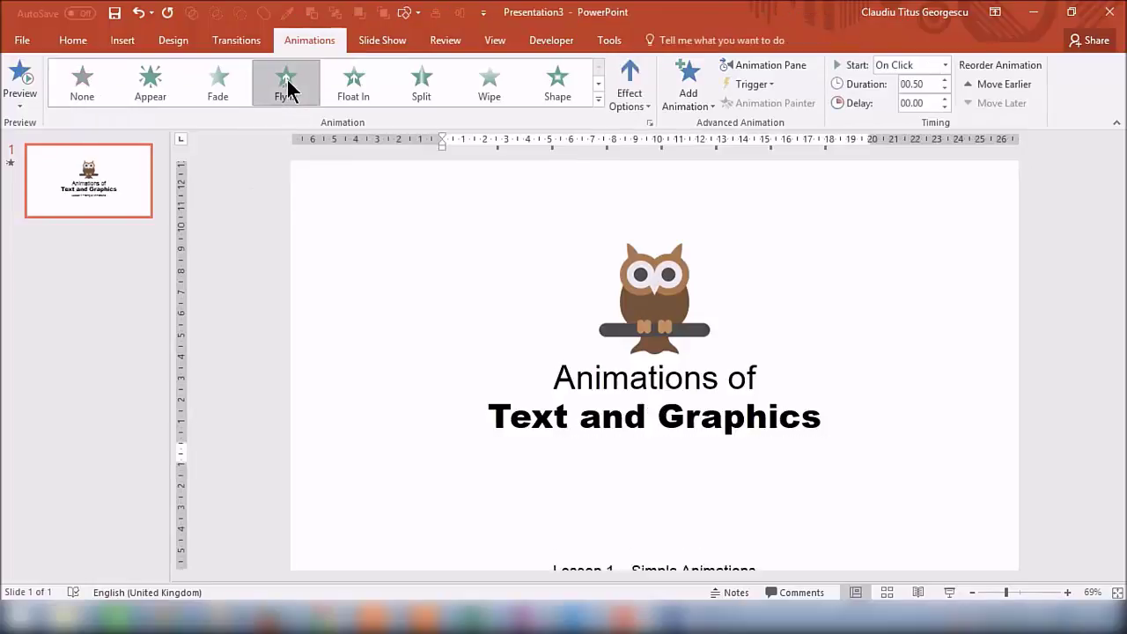
left_click(629, 96)
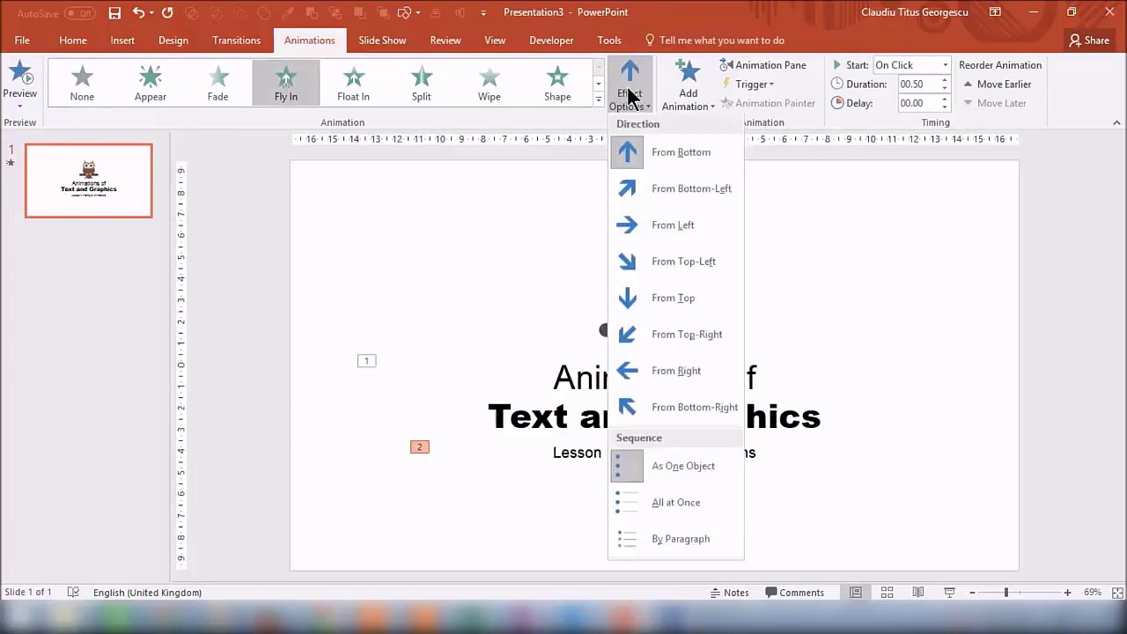
left_click(684, 227)
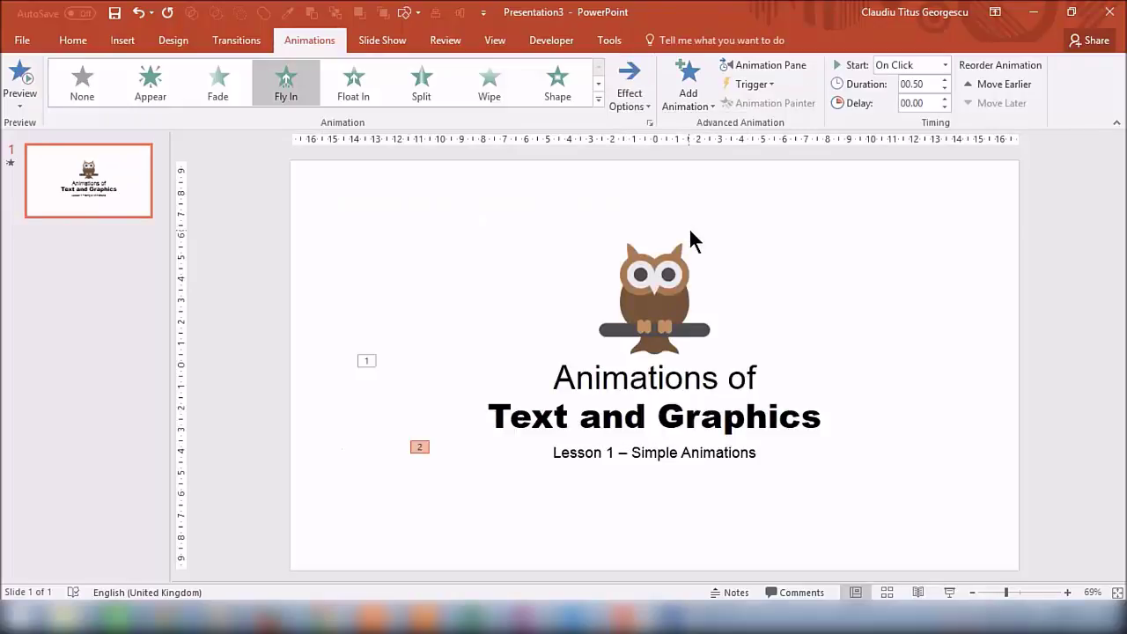
left_click(662, 293)
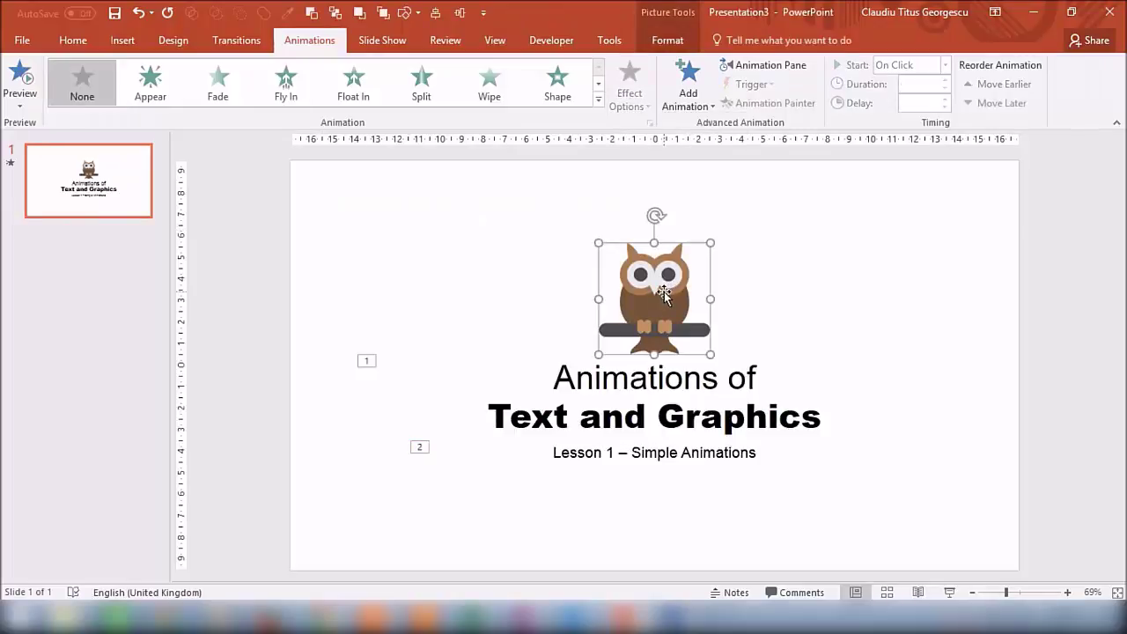
Step: Apply the Zoom entrance effect to the owl picture from the full animations gallery
left_click(599, 84)
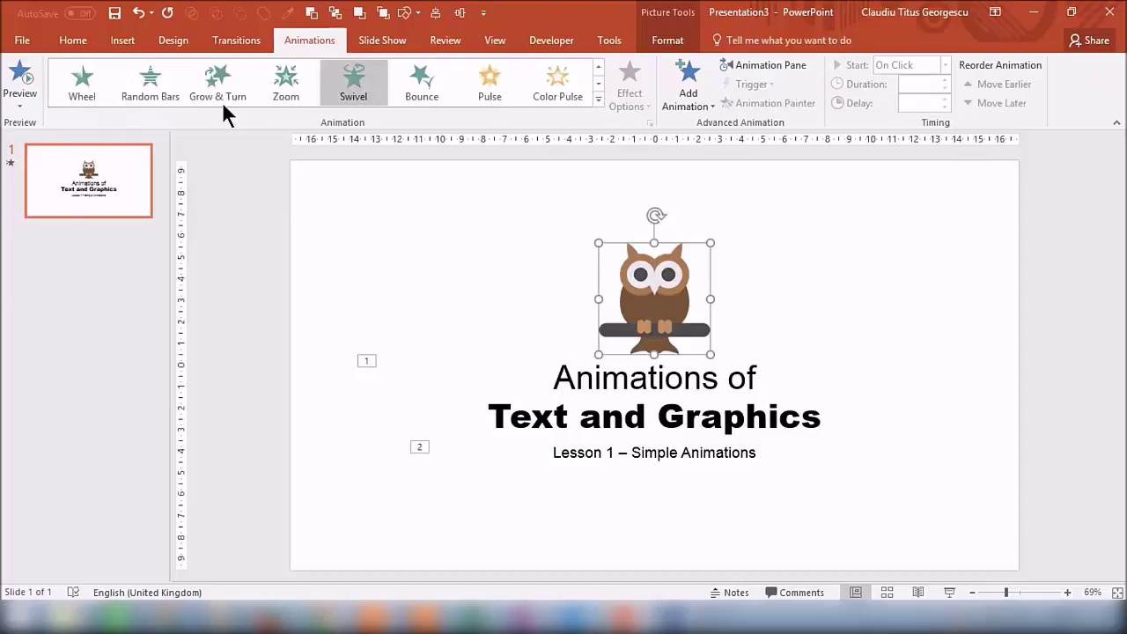
left_click(598, 99)
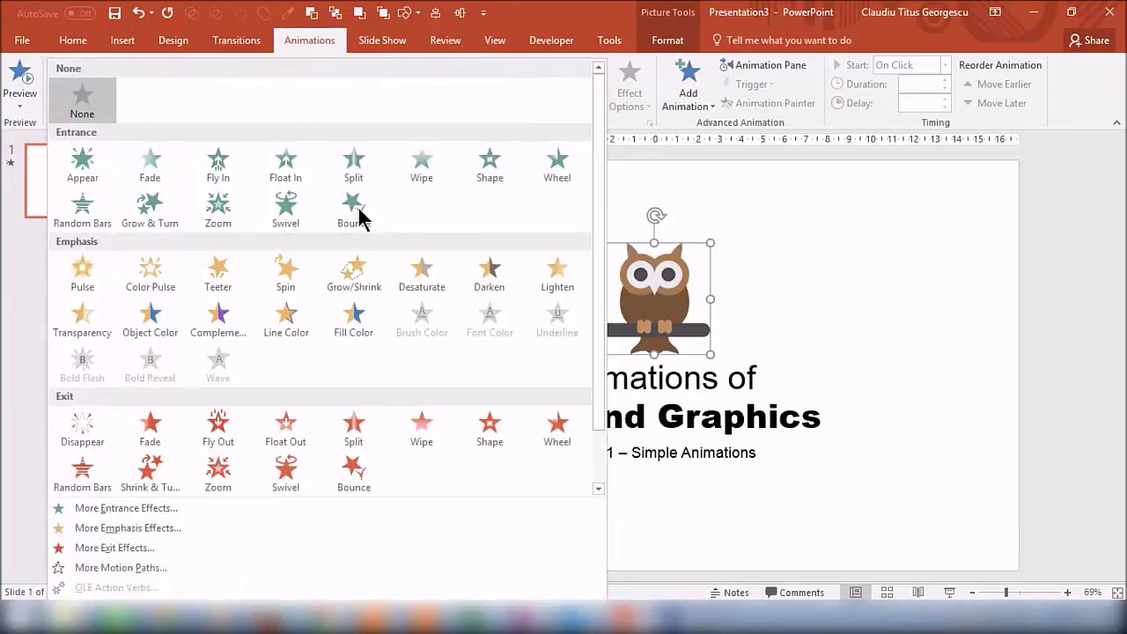
scroll(338, 284, "down", 1)
scroll(349, 323, "up", 1)
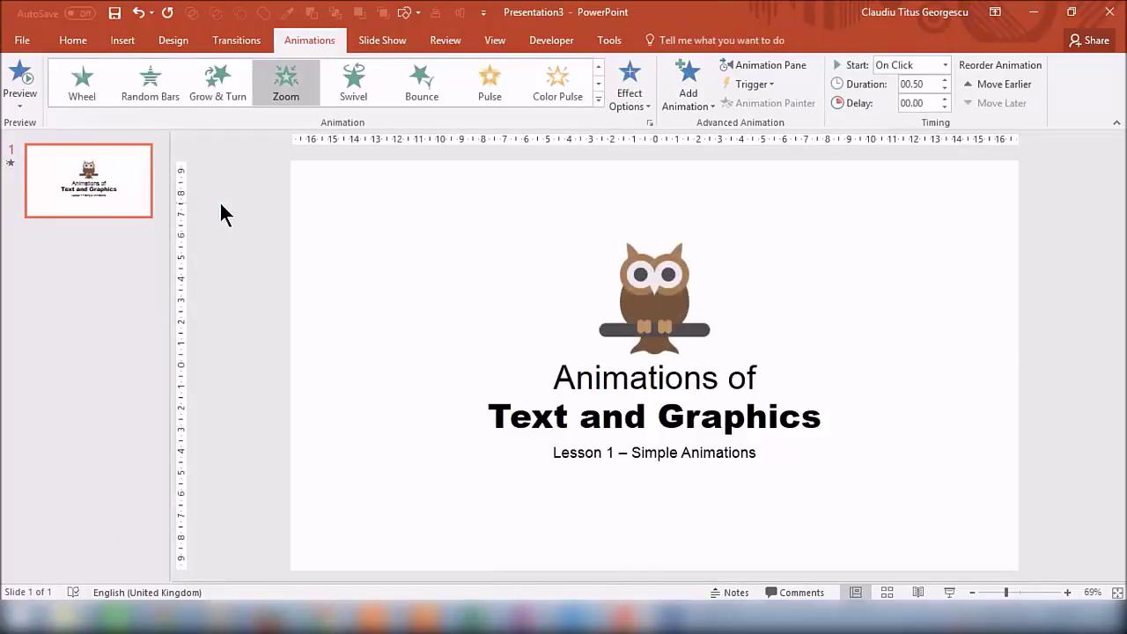
Step: In the Animation Pane, set the TextBox 3, TextBox 4 and Picture 6 entrances to start With Previous
left_click(757, 63)
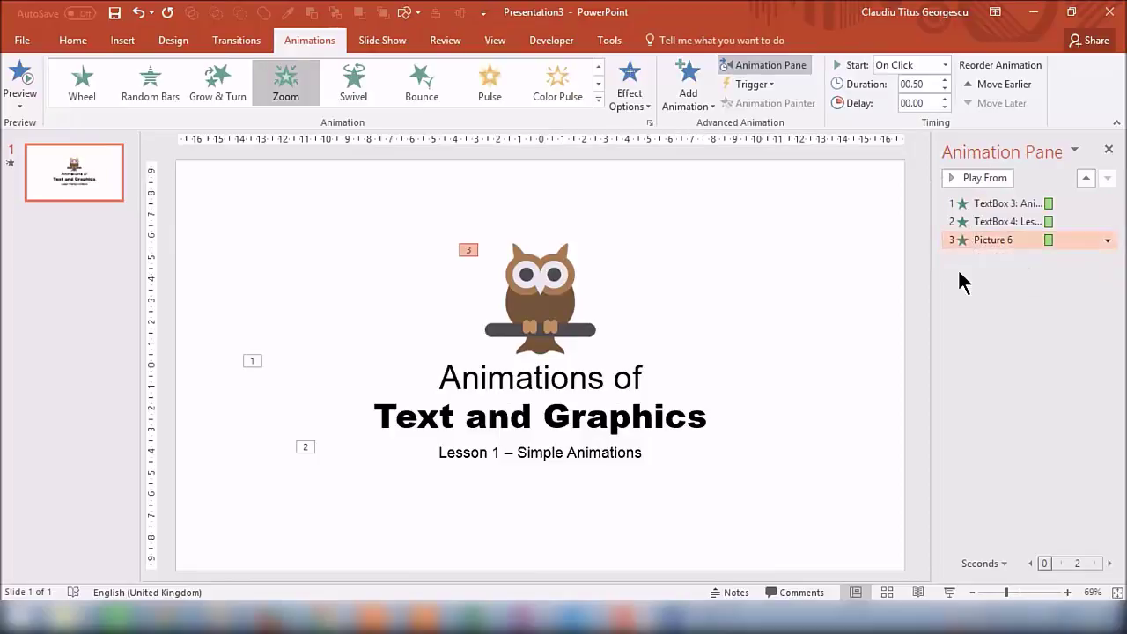
left_click(971, 205)
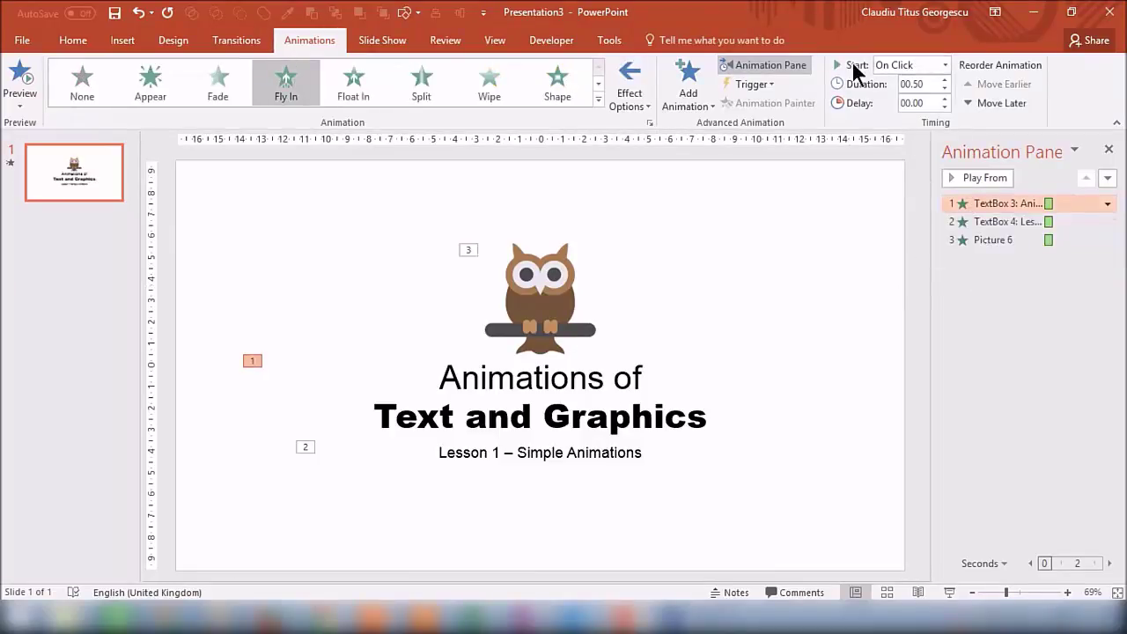
left_click(916, 66)
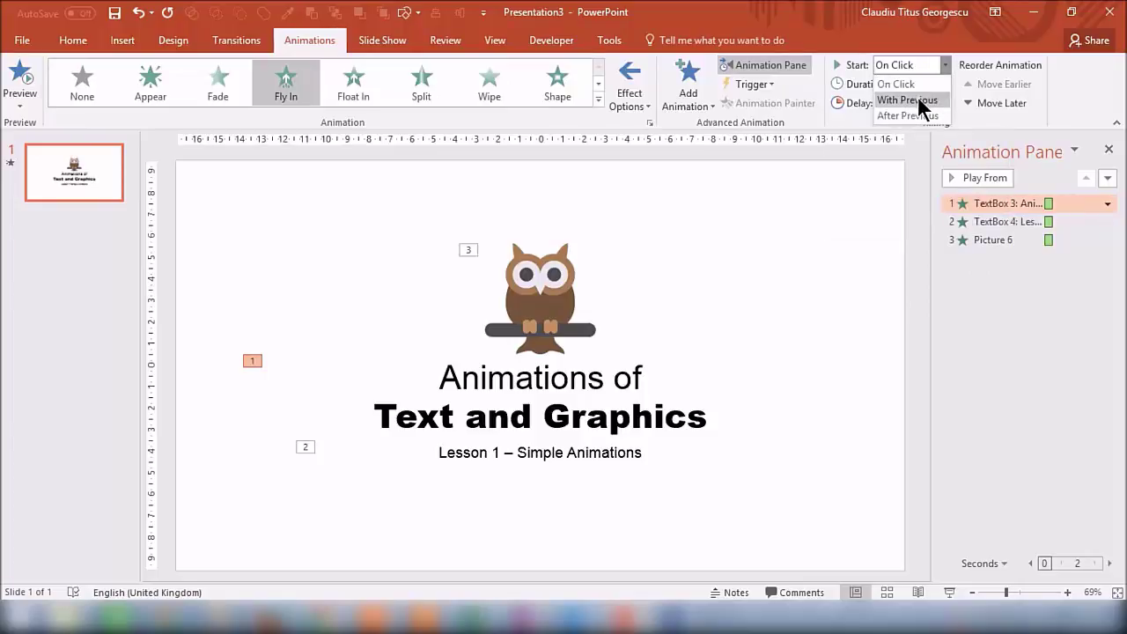
left_click(921, 100)
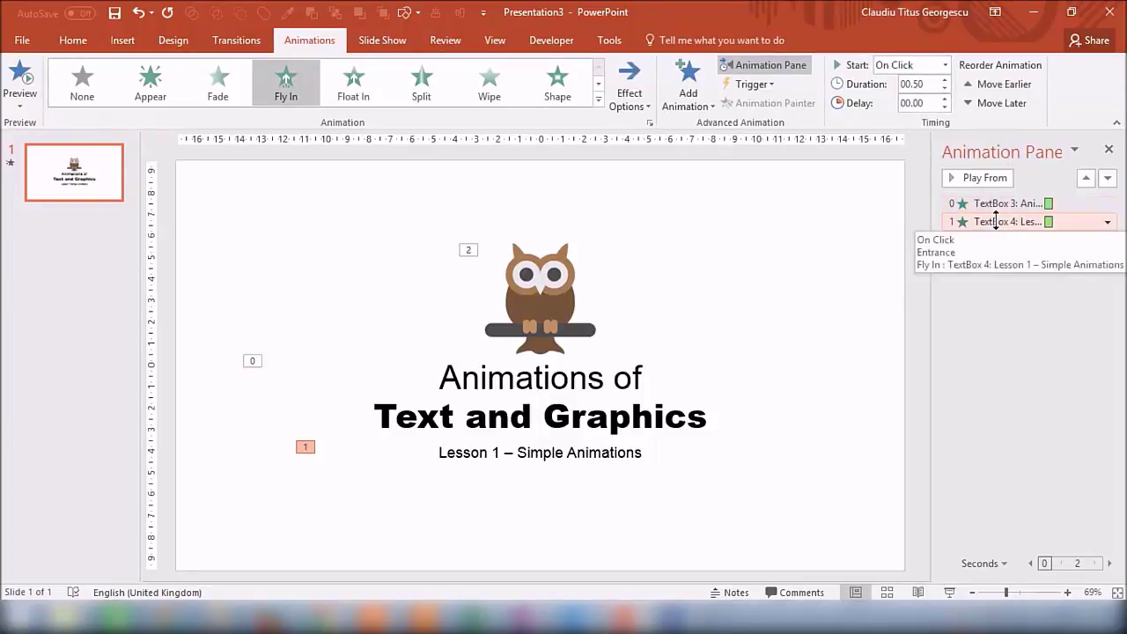
left_click(997, 221)
left_click(926, 66)
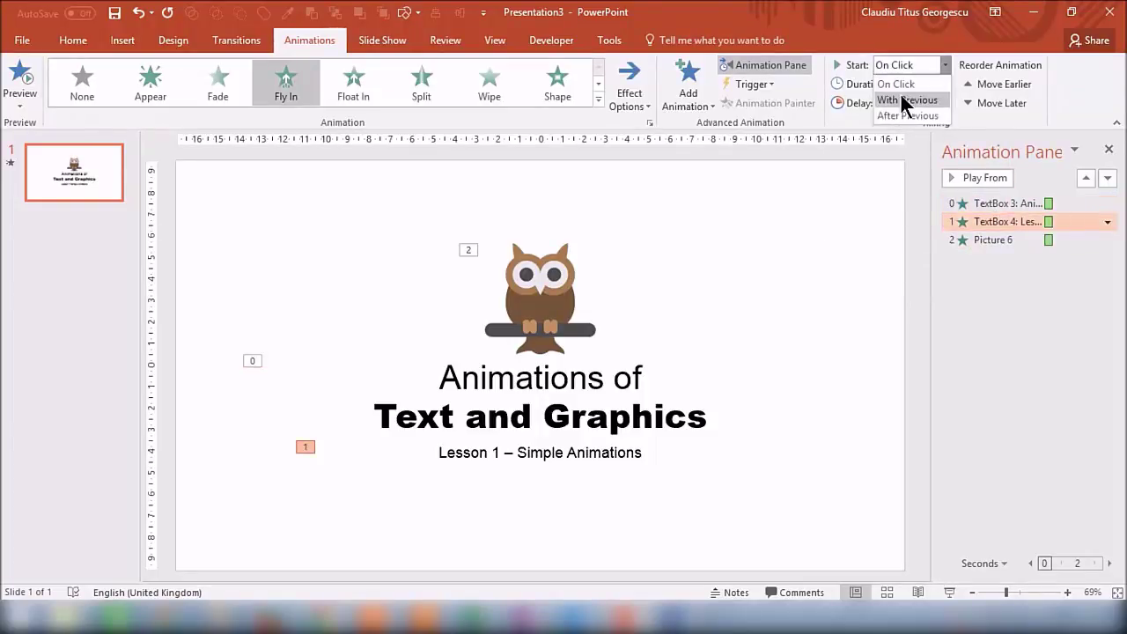
left_click(905, 99)
left_click(994, 240)
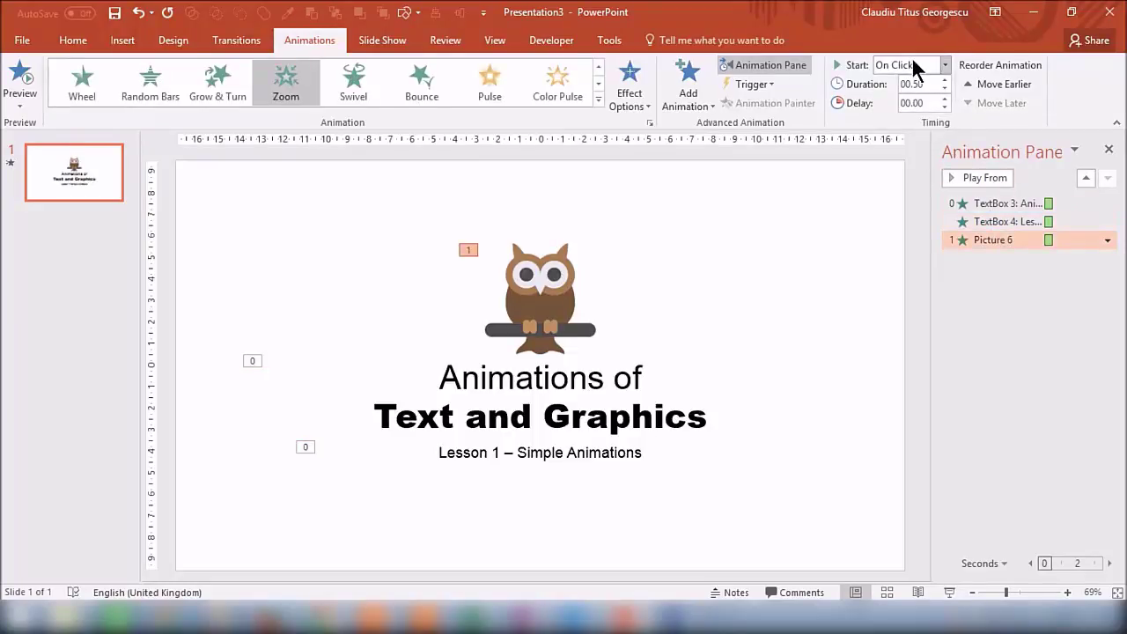
left_click(945, 66)
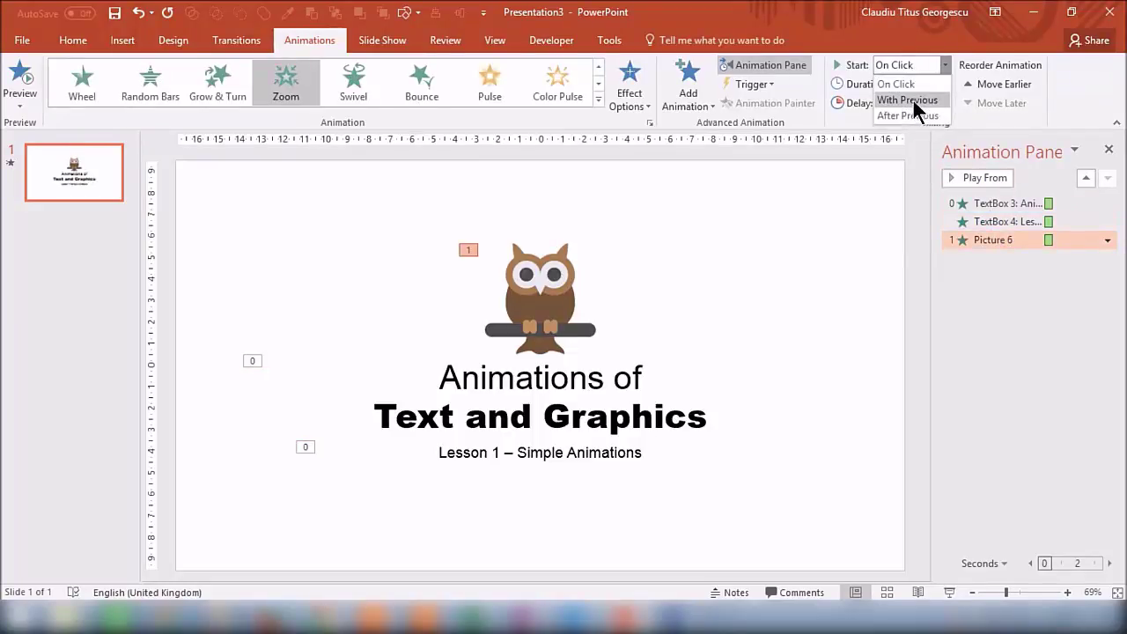
left_click(912, 100)
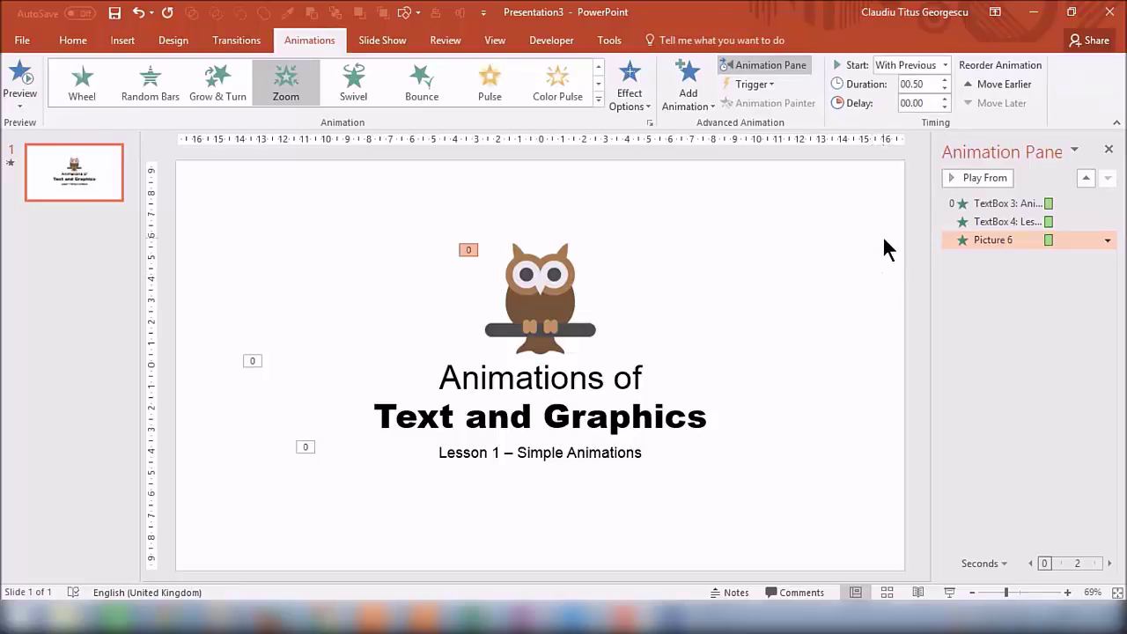
left_click(917, 203)
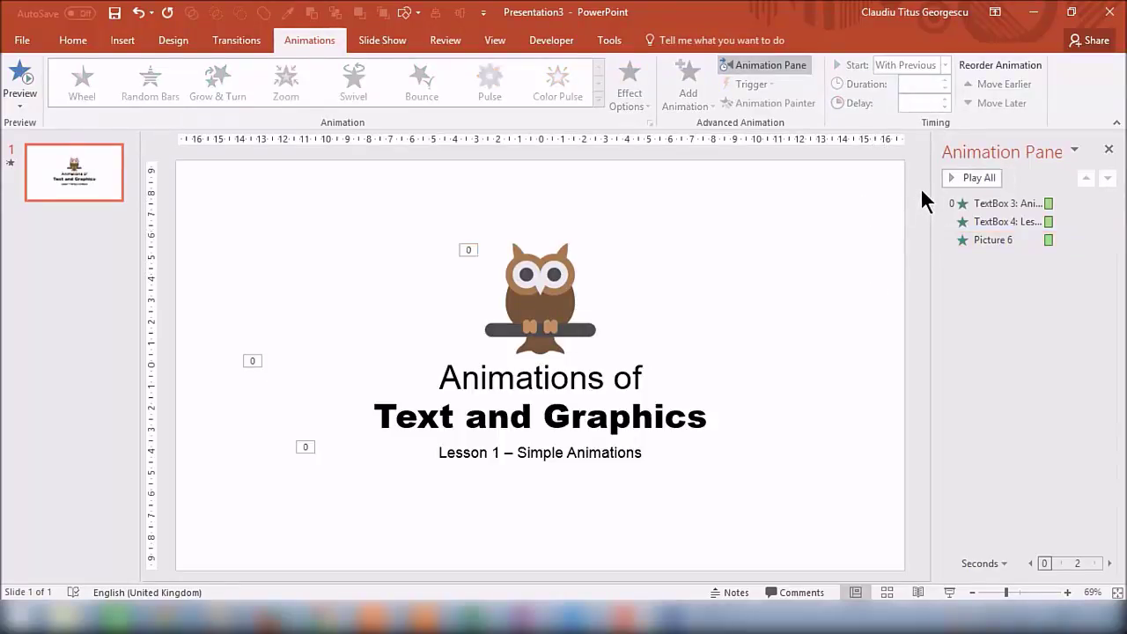
left_click(964, 181)
Step: Add a Fly Out exit animation to the title text box
left_click(592, 387)
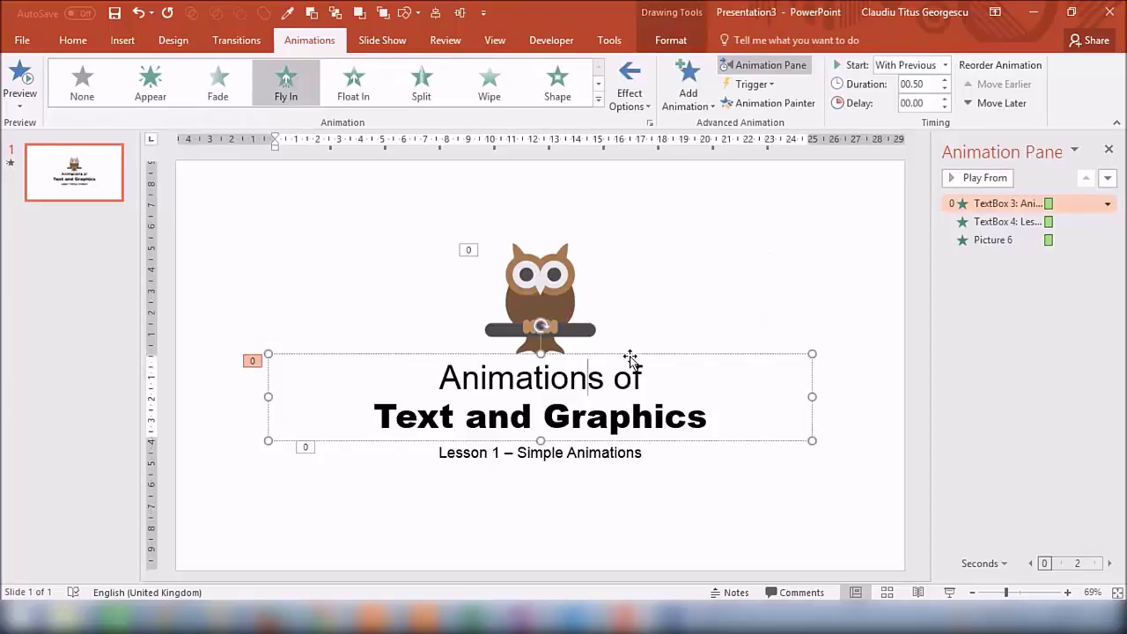
left_click(683, 86)
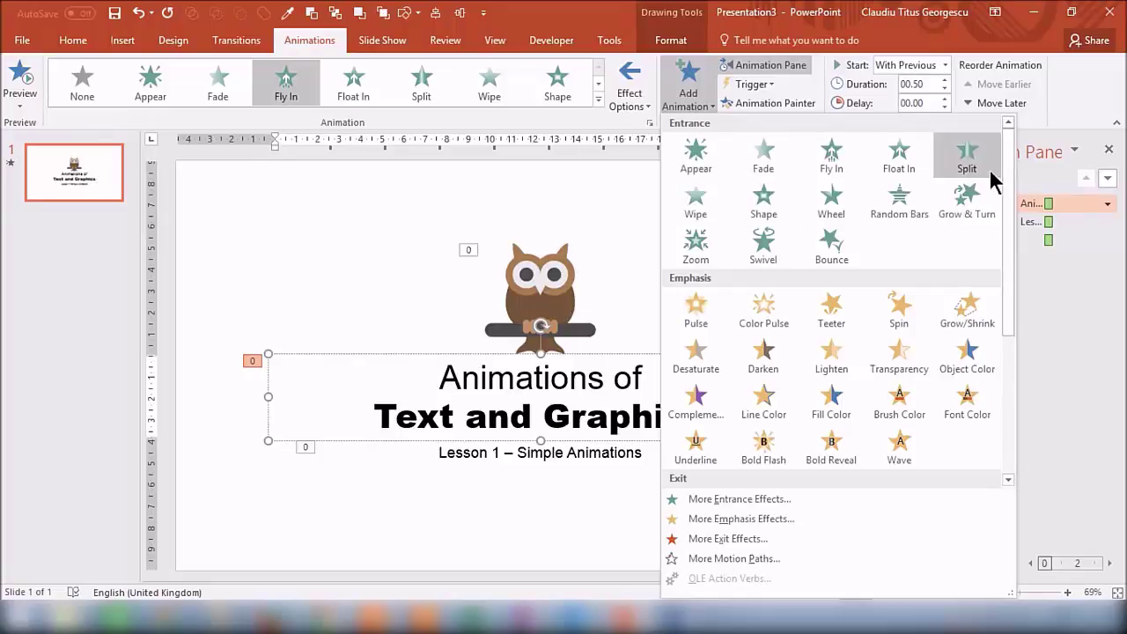
scroll(1010, 170, "down", 3)
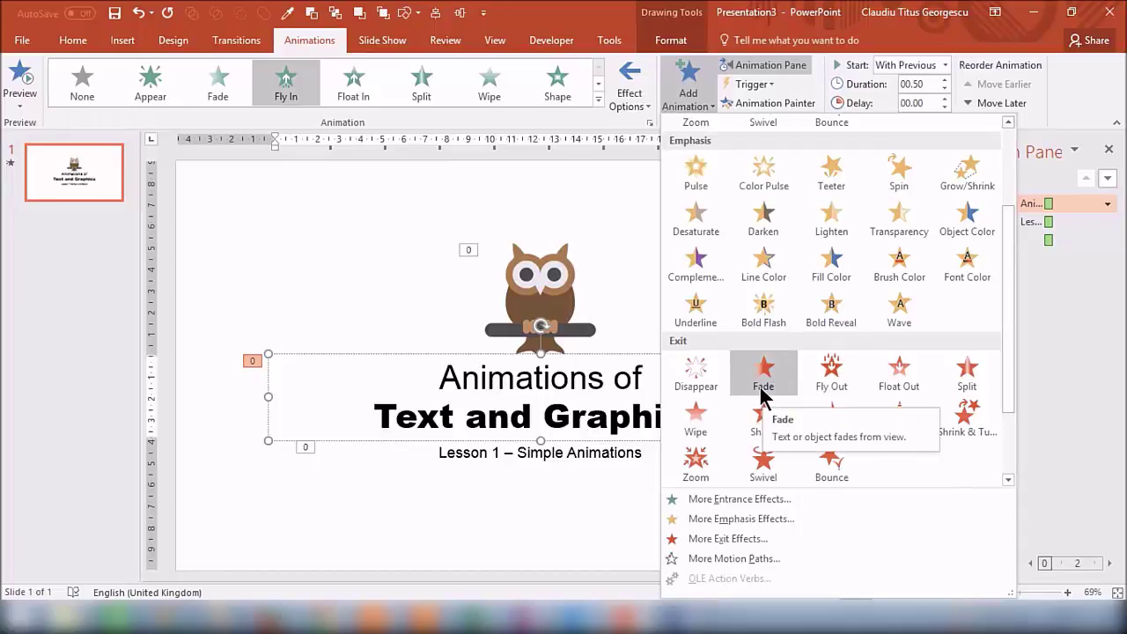
left_click(835, 372)
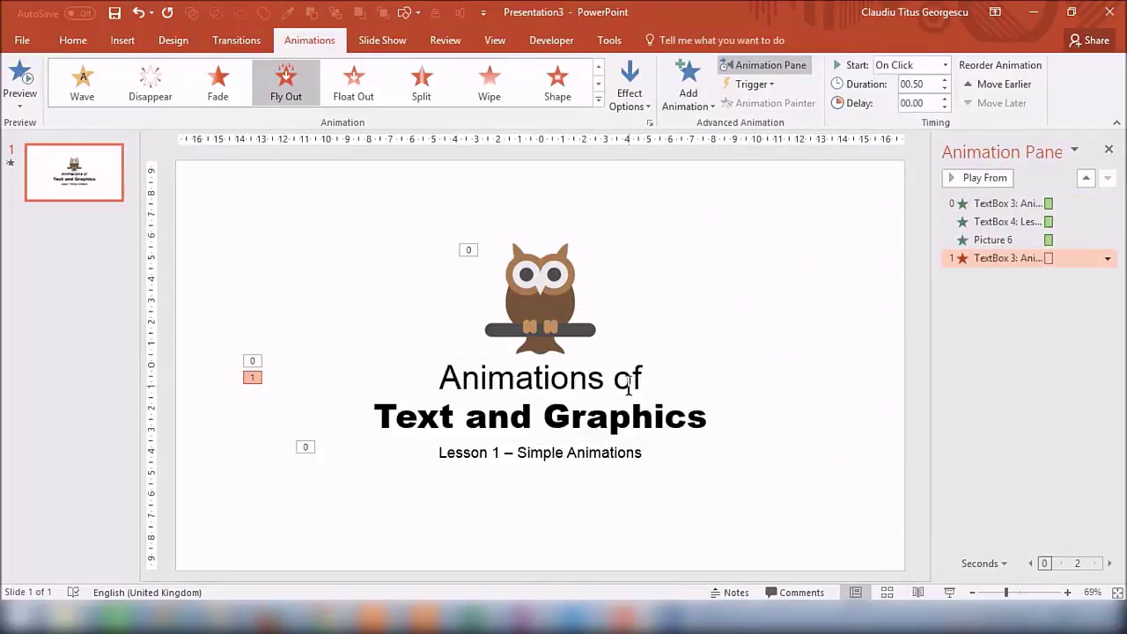
Step: Change the title's Fly Out exit direction to To Left in the Animation Pane
left_click(1006, 203)
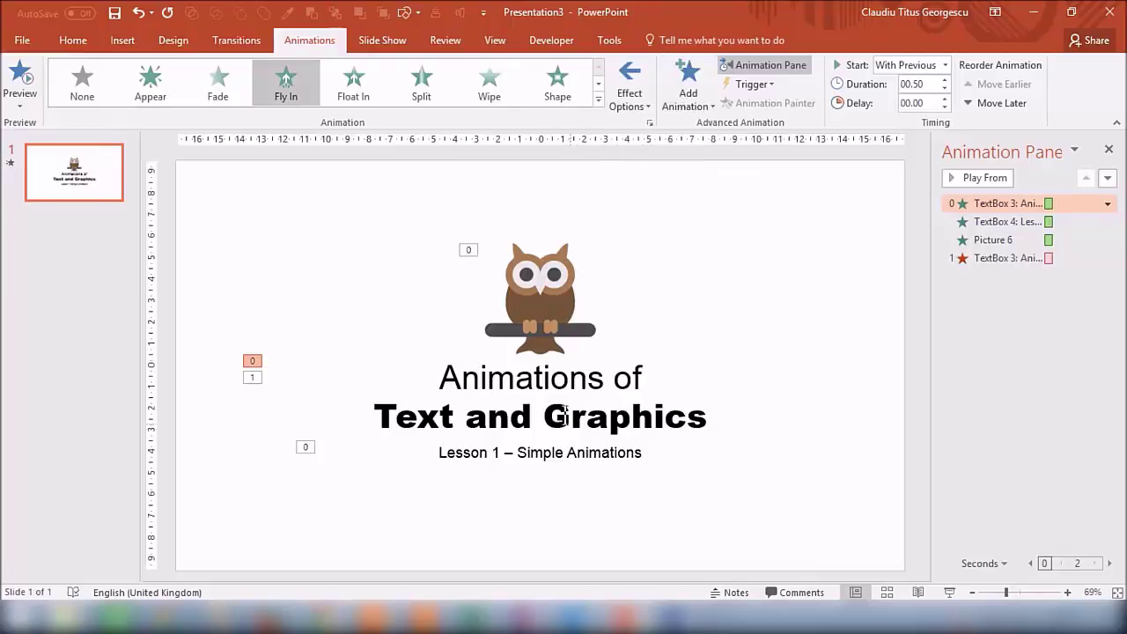
left_click(1017, 258)
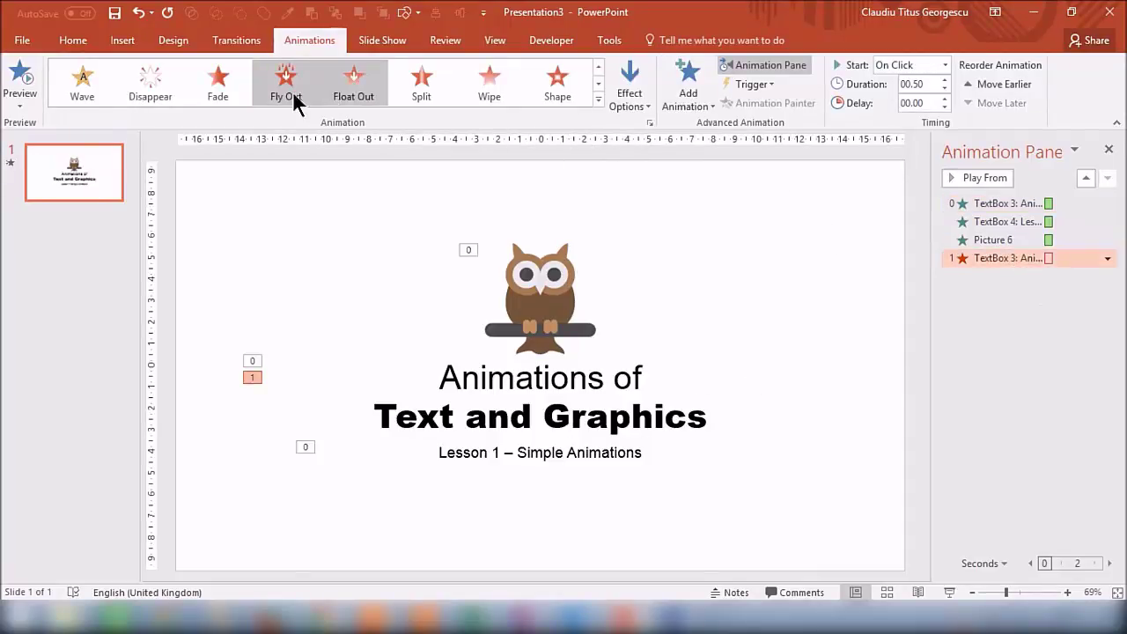
left_click(644, 111)
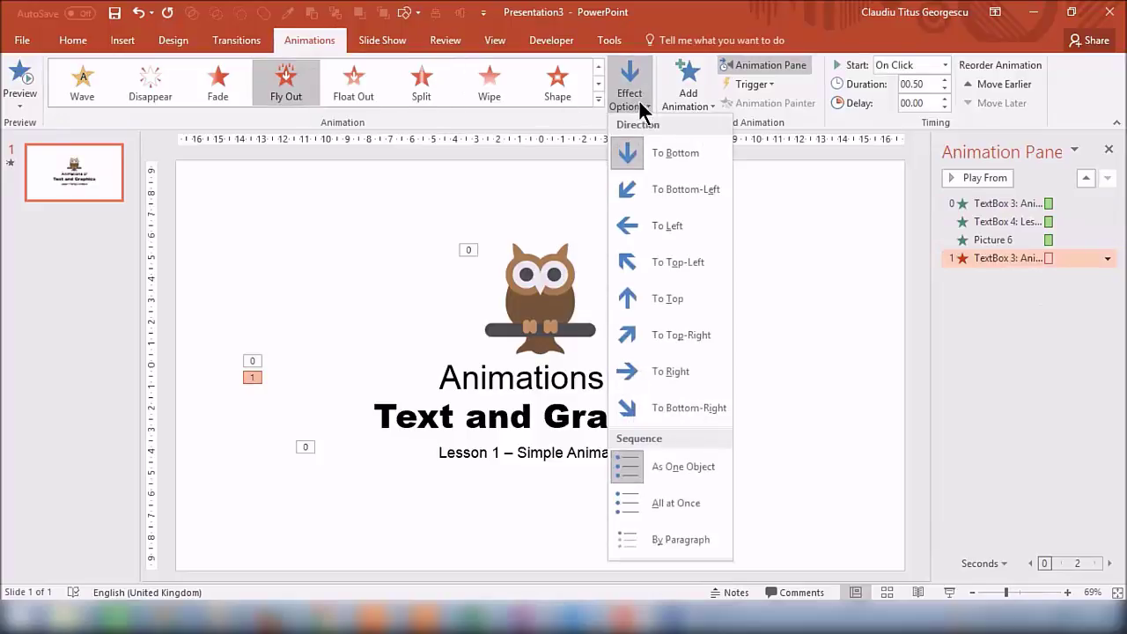
left_click(665, 228)
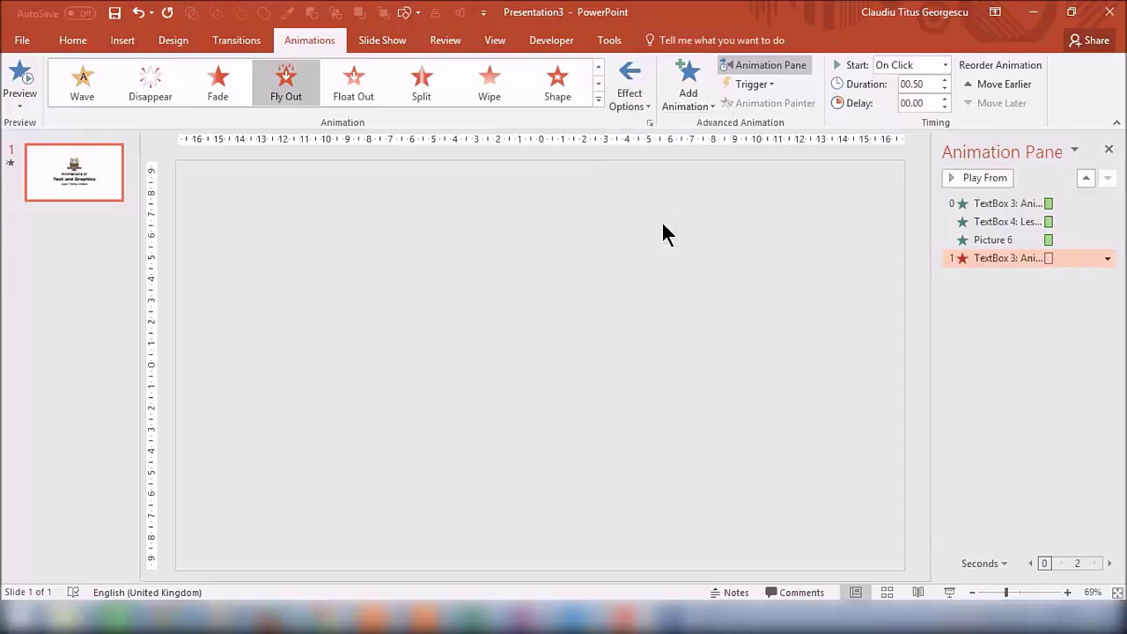
Step: Add a Fly Out exit to the 'Lesson 1 – Simple Animations' subtitle, flying out To Right
left_click(591, 453)
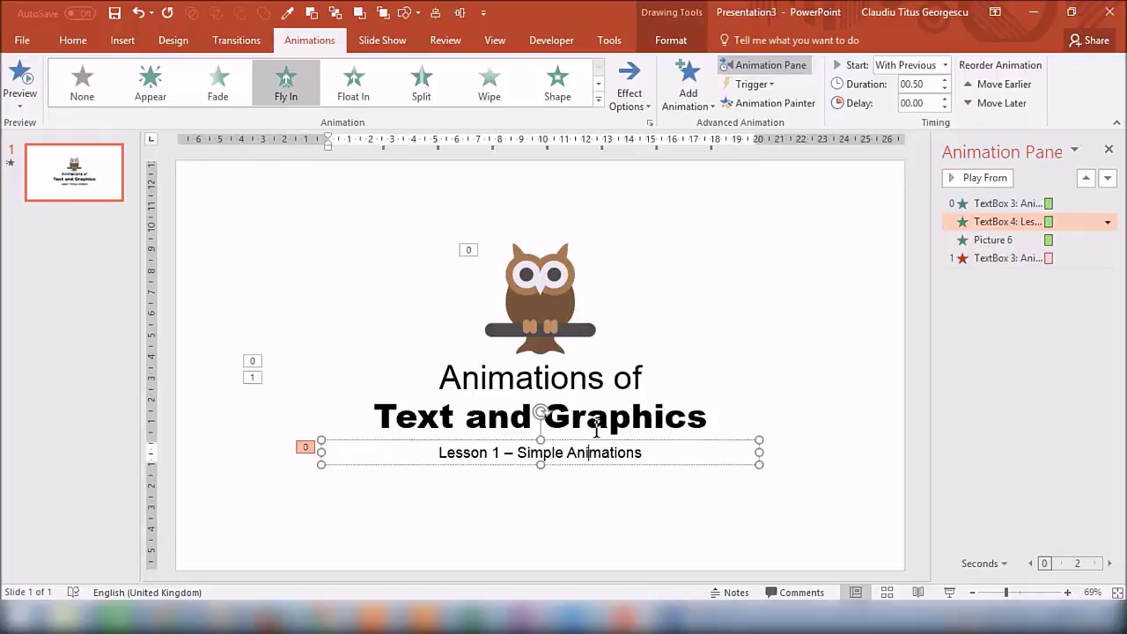
left_click(694, 83)
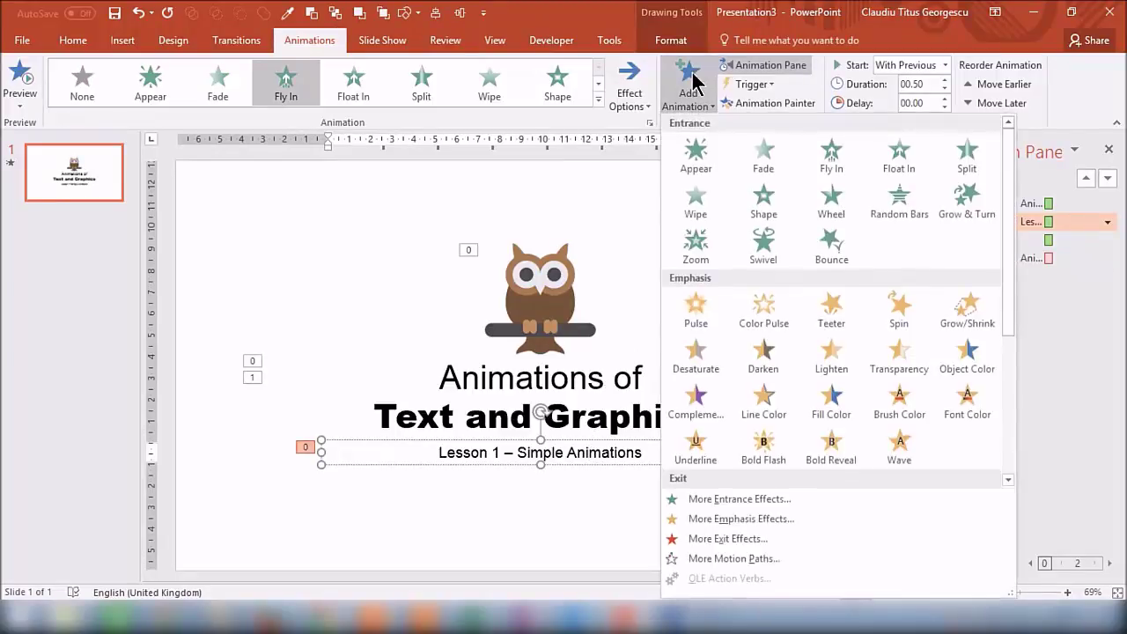
scroll(969, 303, "down", 3)
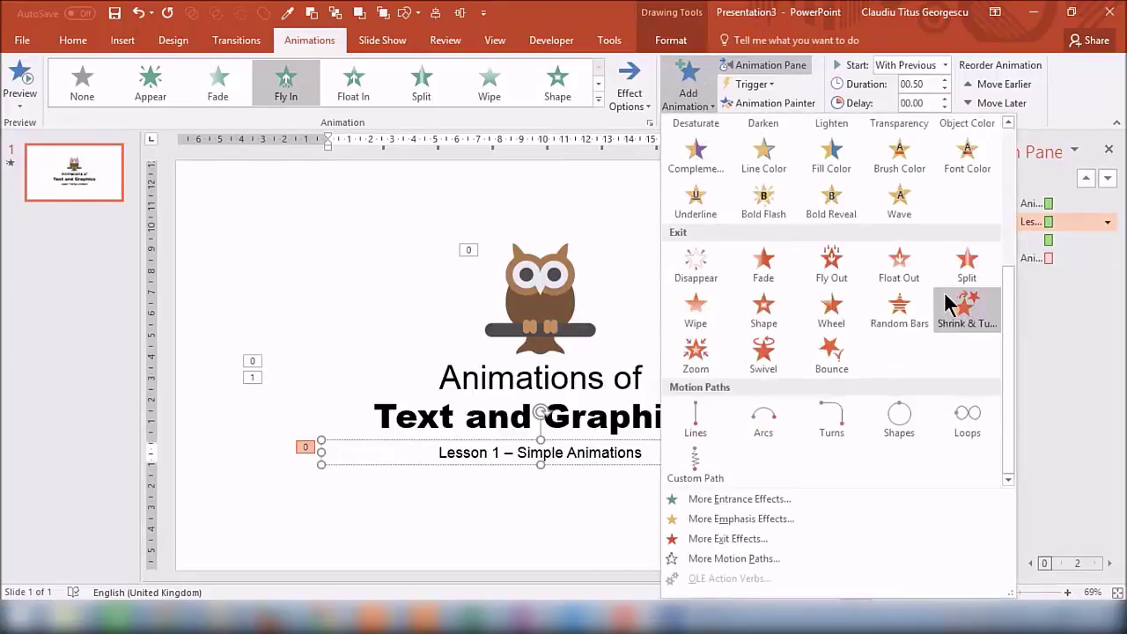
left_click(832, 262)
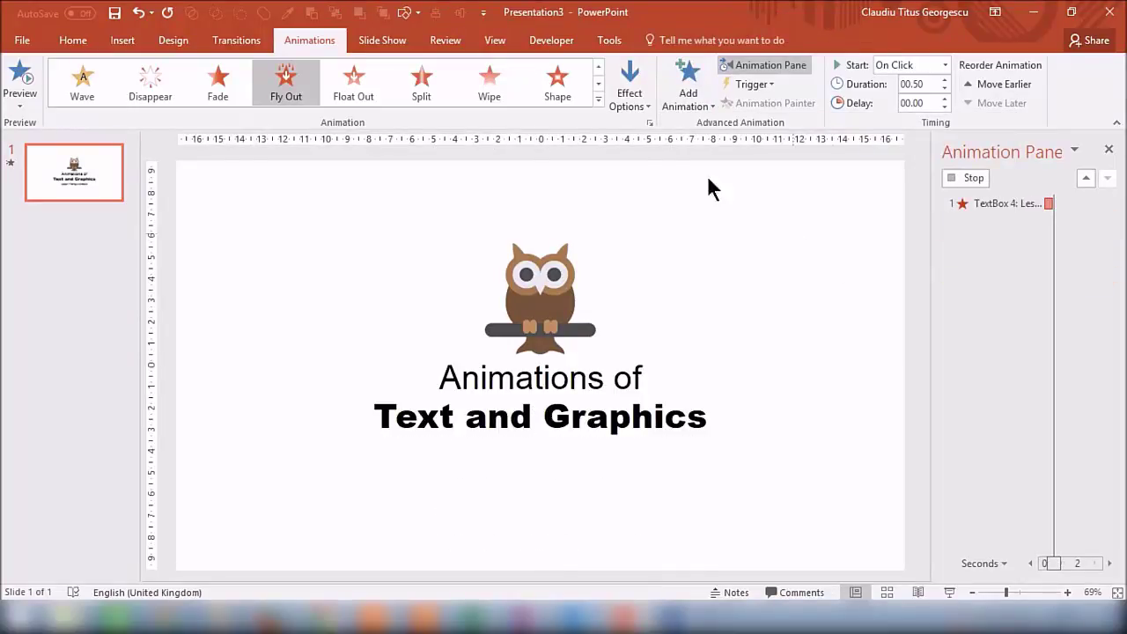
left_click(625, 98)
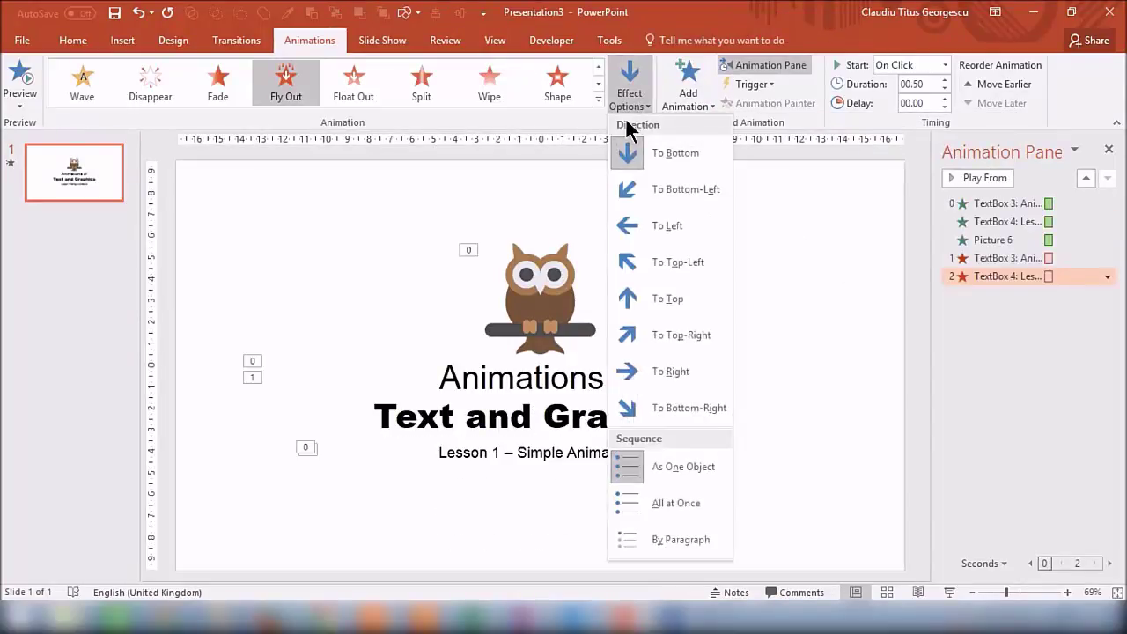
left_click(655, 370)
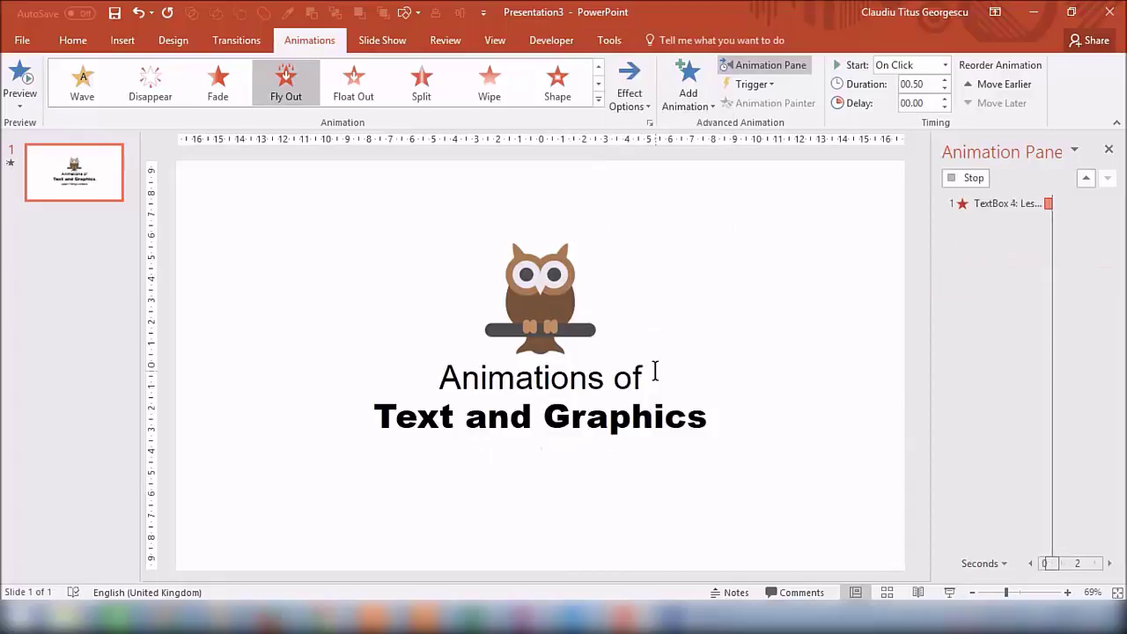
left_click(556, 300)
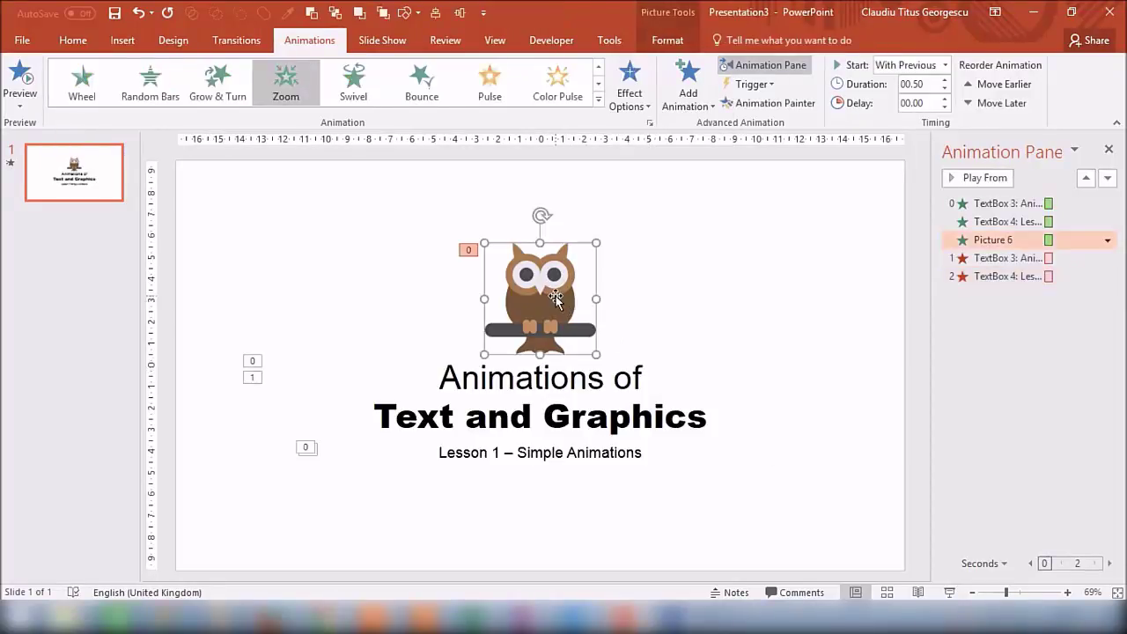
Step: Give the owl picture a Zoom exit, then select all three exit animations in the Animation Pane
left_click(683, 81)
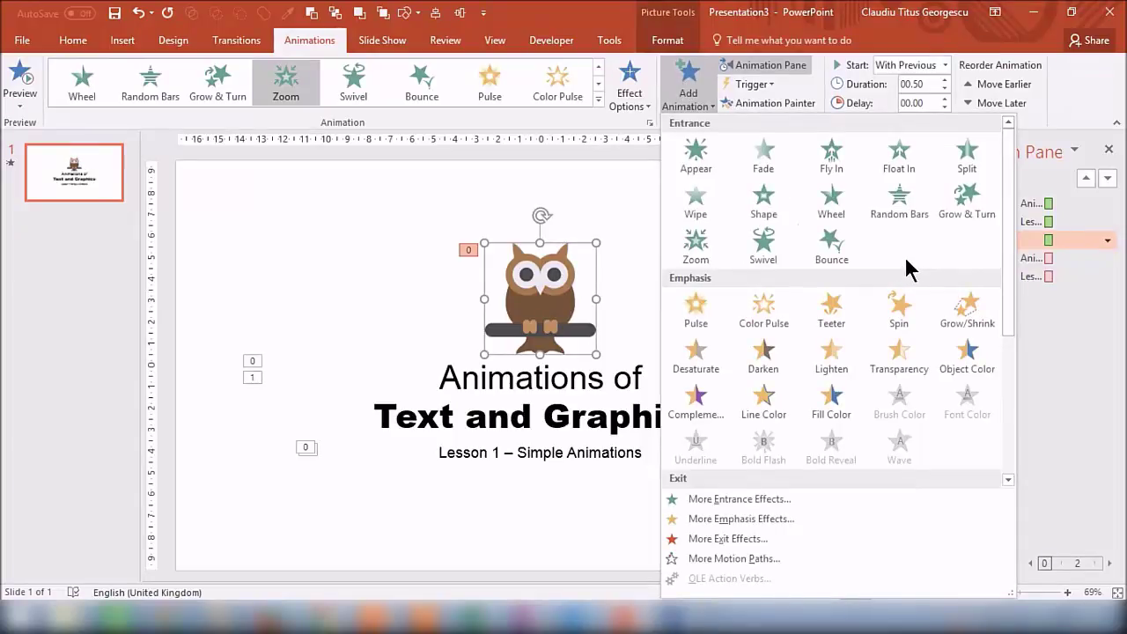
scroll(912, 268, "down", 3)
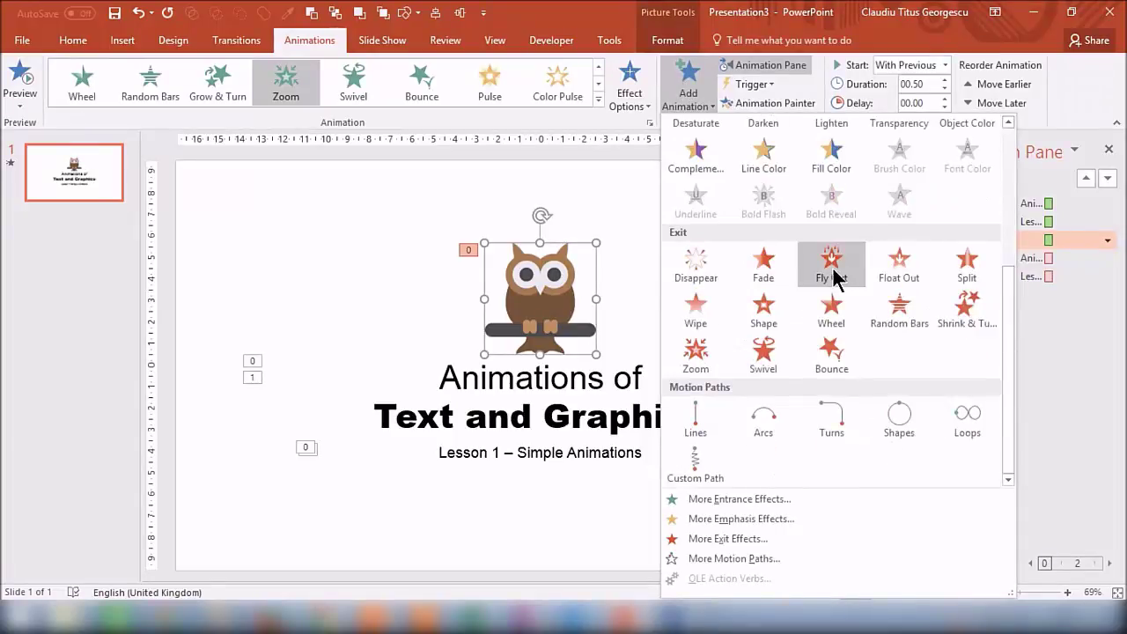
left_click(697, 357)
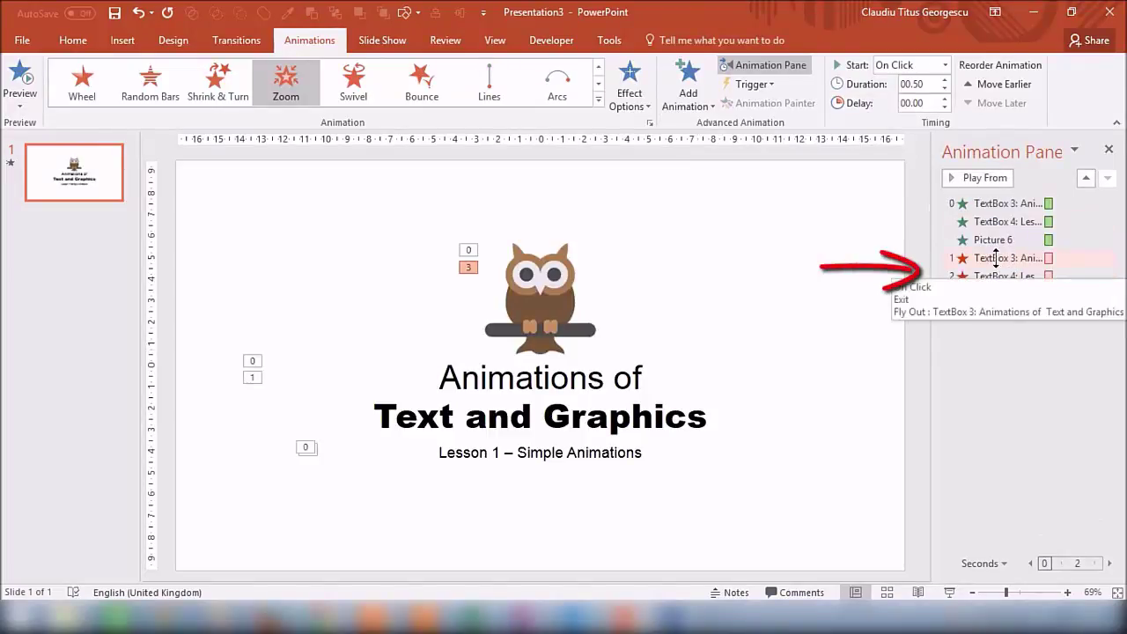
left_click(996, 258)
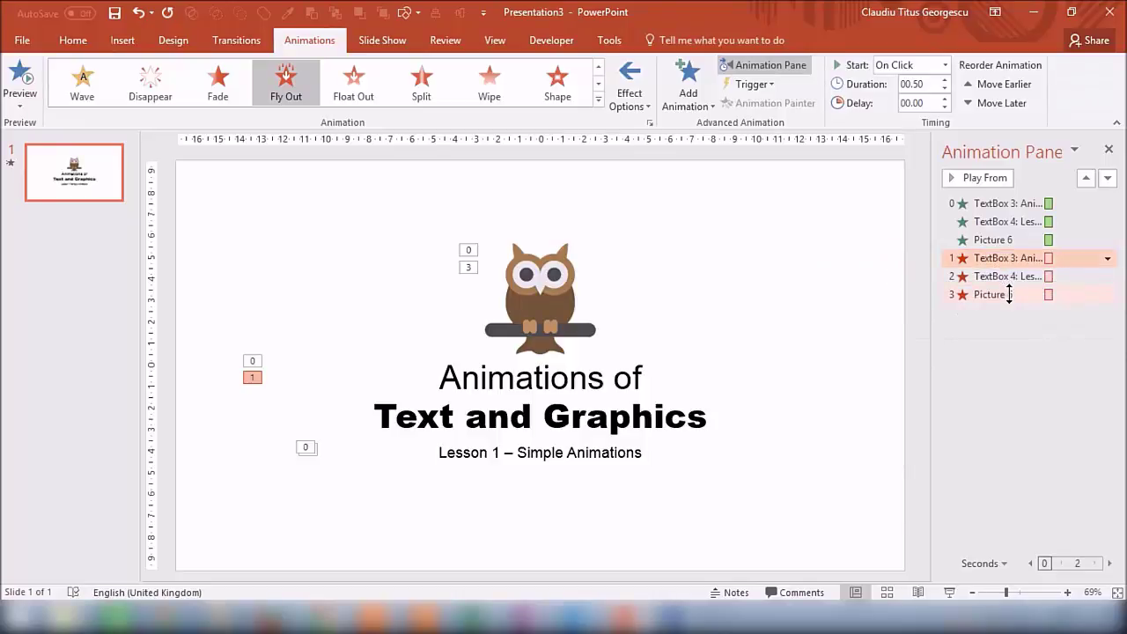
left_click(1009, 294, "shift")
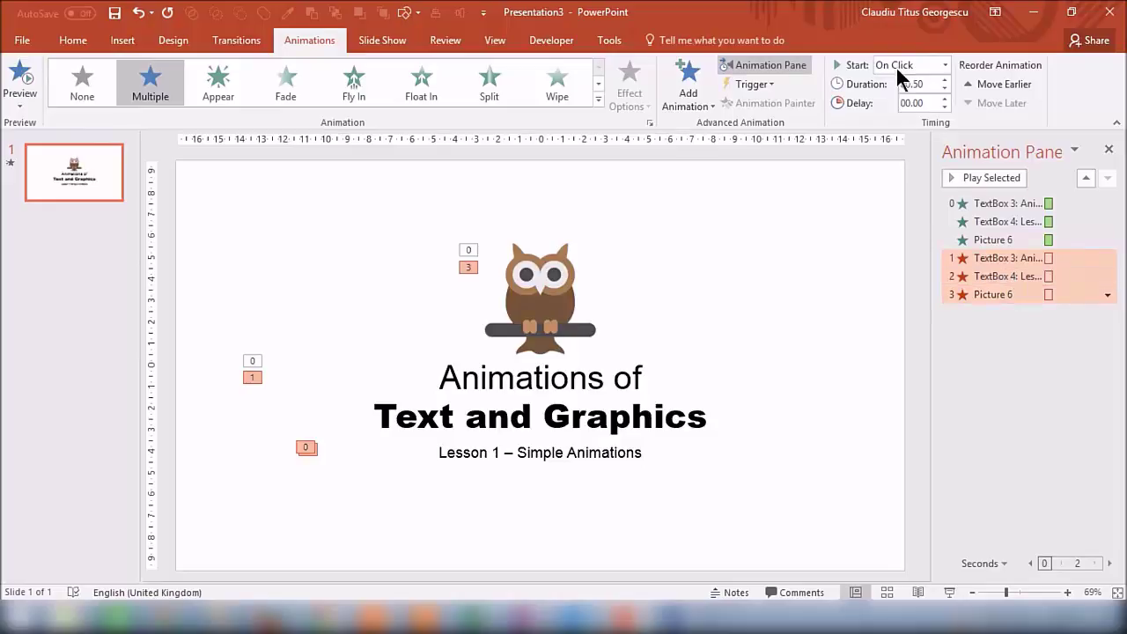
Step: Make the three exit animations start With Previous with a 02.00-second delay
left_click(926, 61)
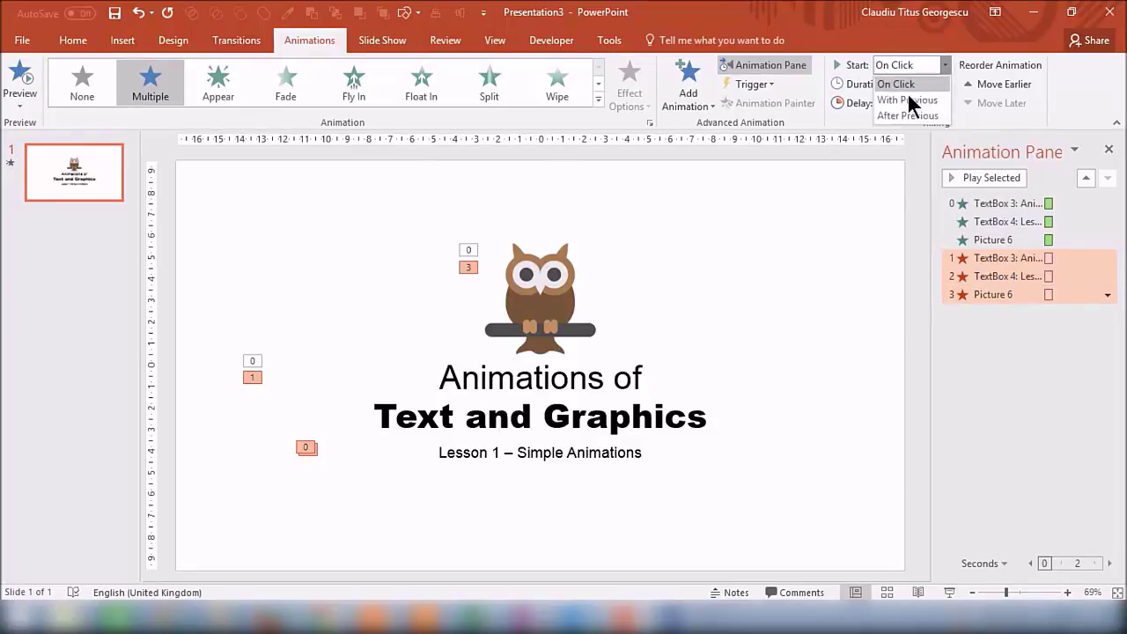
left_click(910, 101)
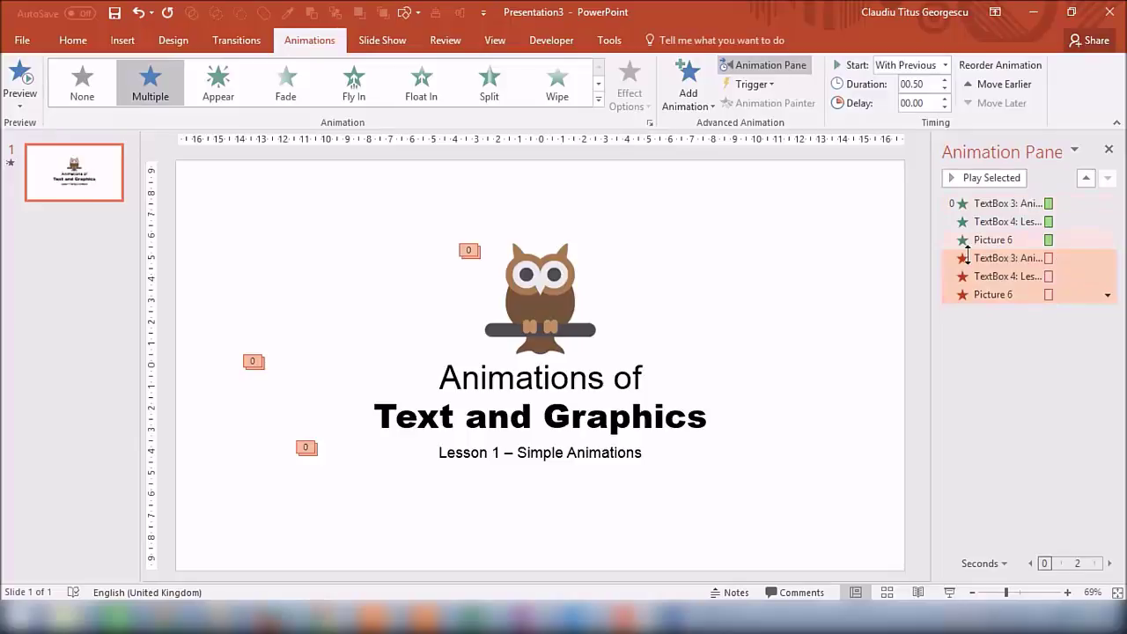
left_click(944, 97)
left_click(944, 98)
left_click(944, 97)
left_click(945, 98)
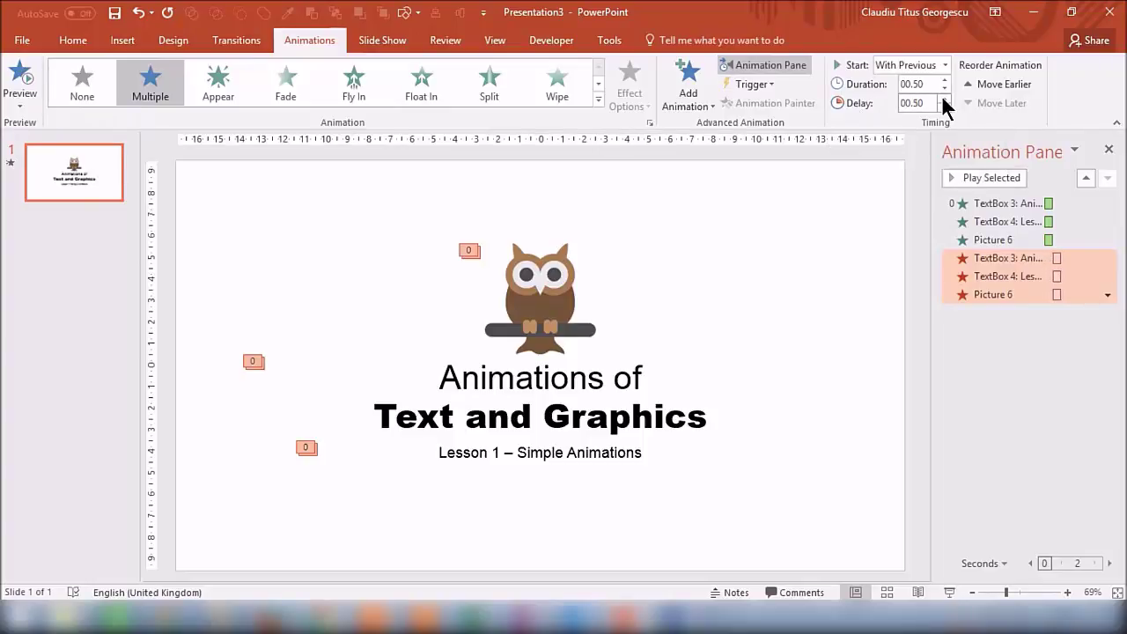
left_click(943, 98)
left_click(943, 98)
left_click(943, 97)
left_click(943, 98)
left_click(943, 98)
left_click(944, 108)
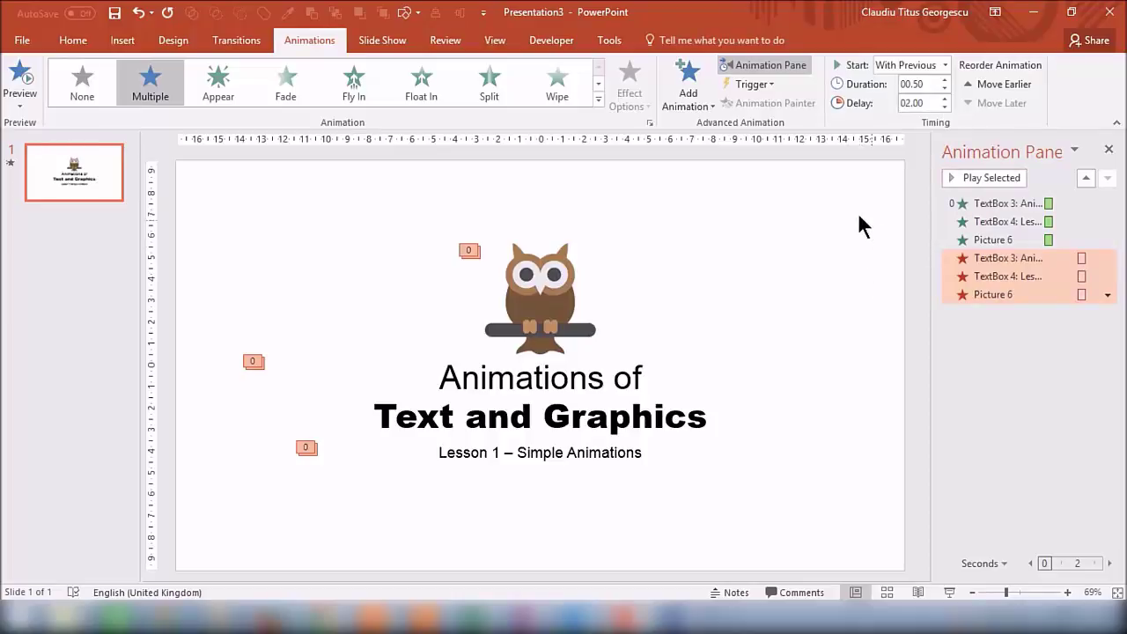
left_click(869, 189)
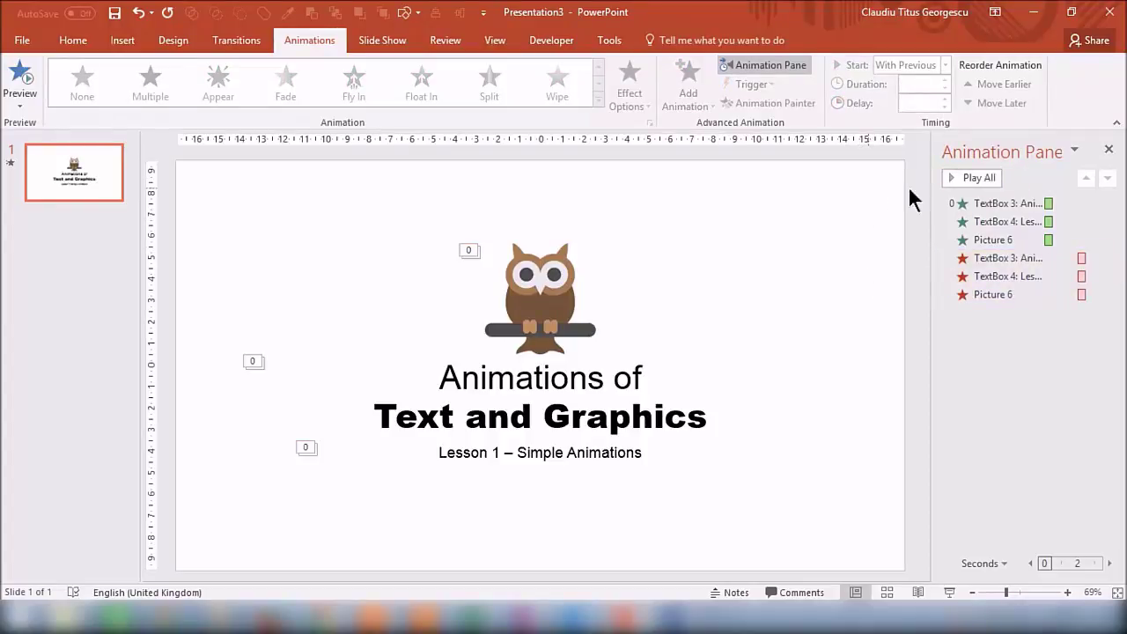
left_click(979, 180)
Step: Fill the slide background with a darker green preset gradient via Format Background
right_click(785, 227)
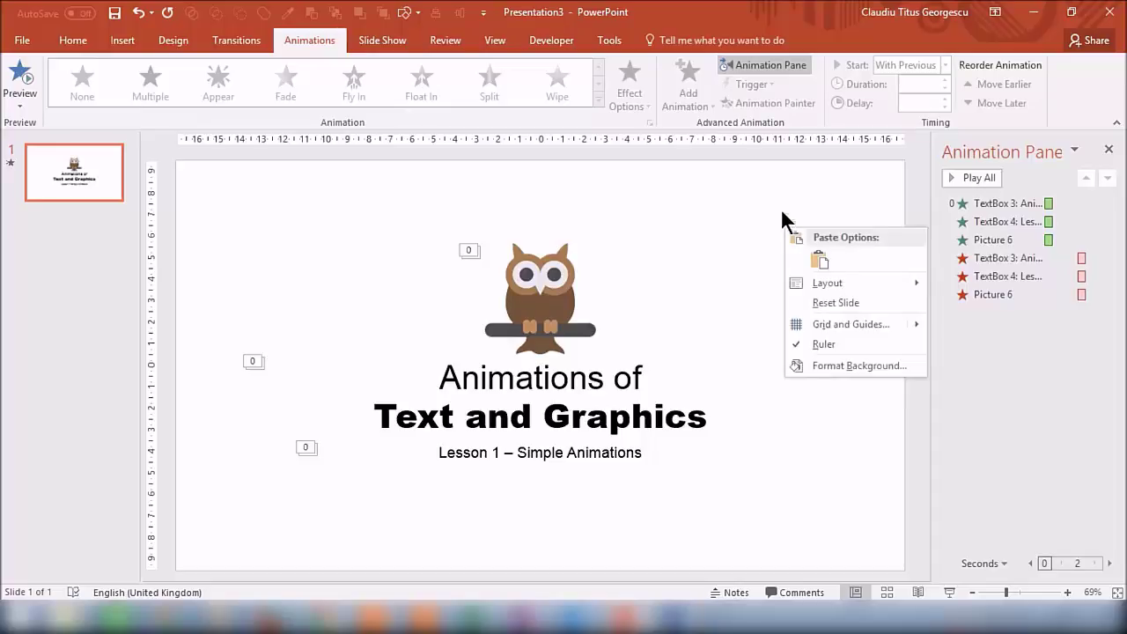
left_click(843, 365)
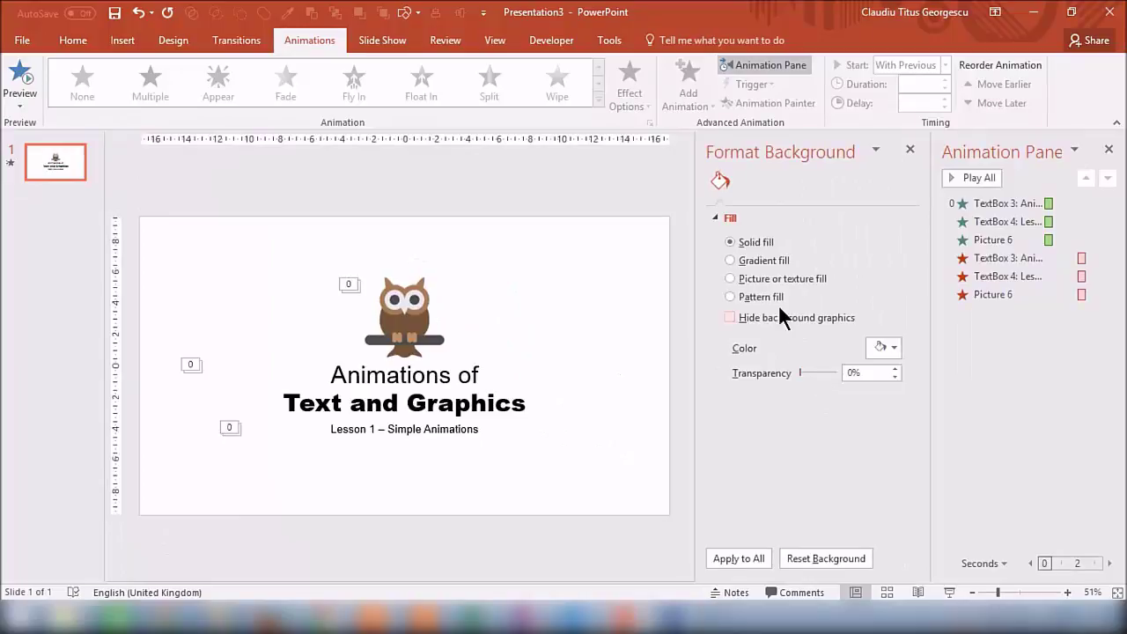
left_click(731, 260)
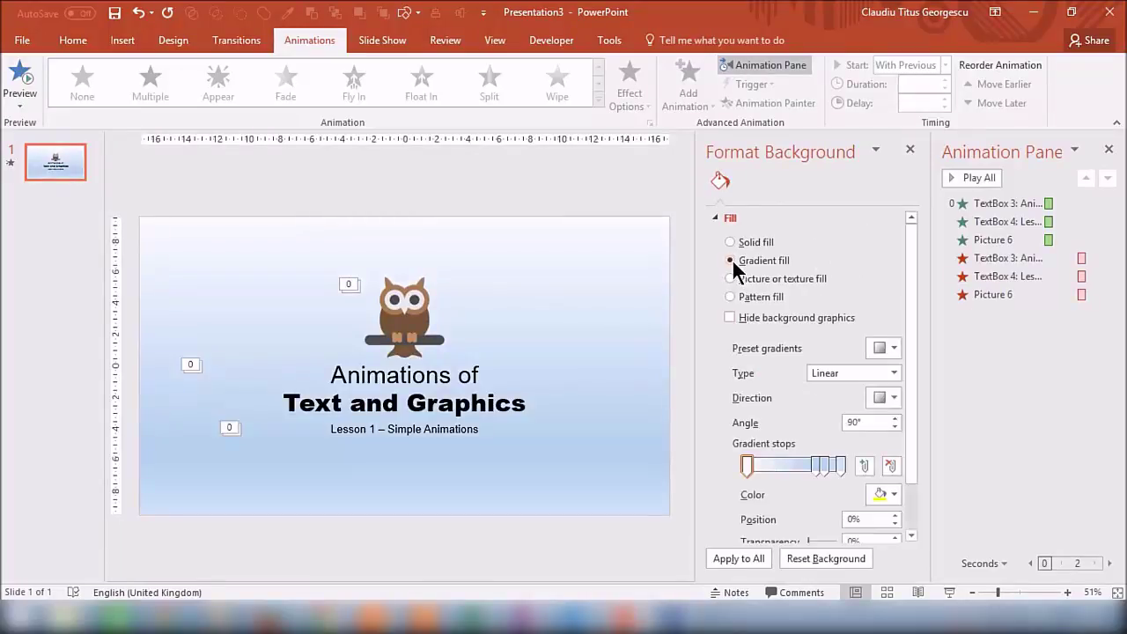
left_click(883, 349)
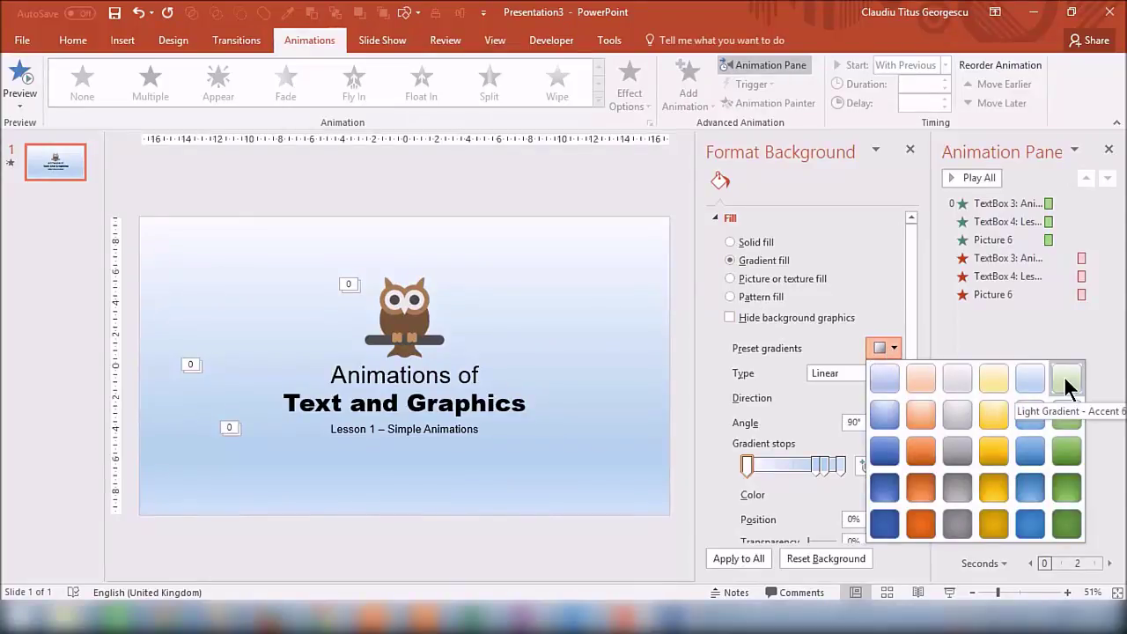
left_click(1066, 380)
left_click(893, 347)
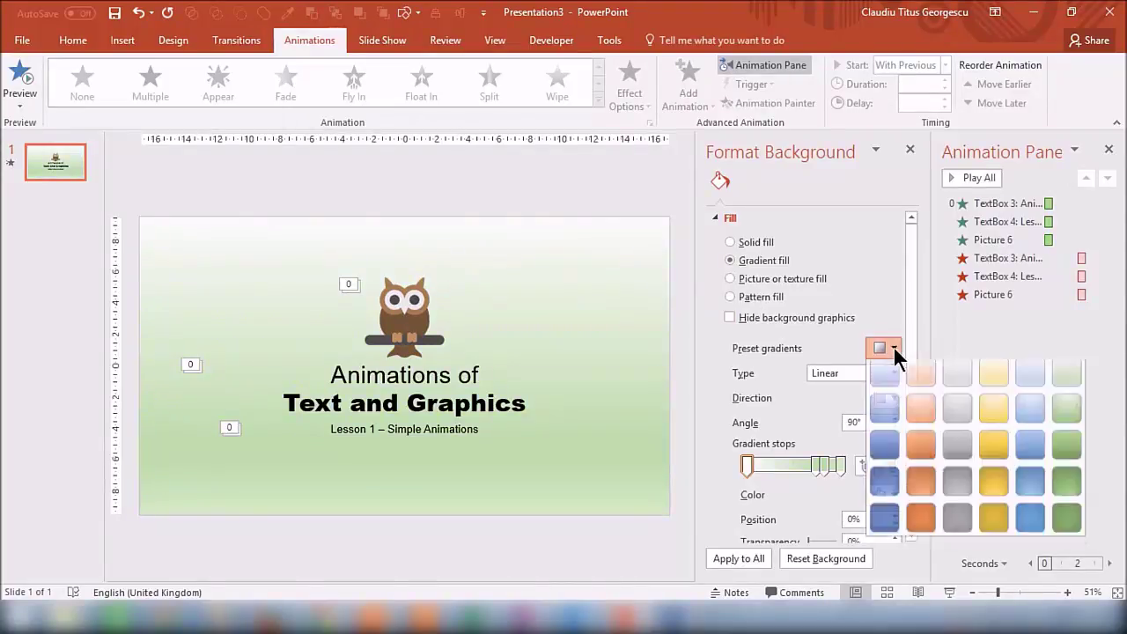
left_click(1056, 451)
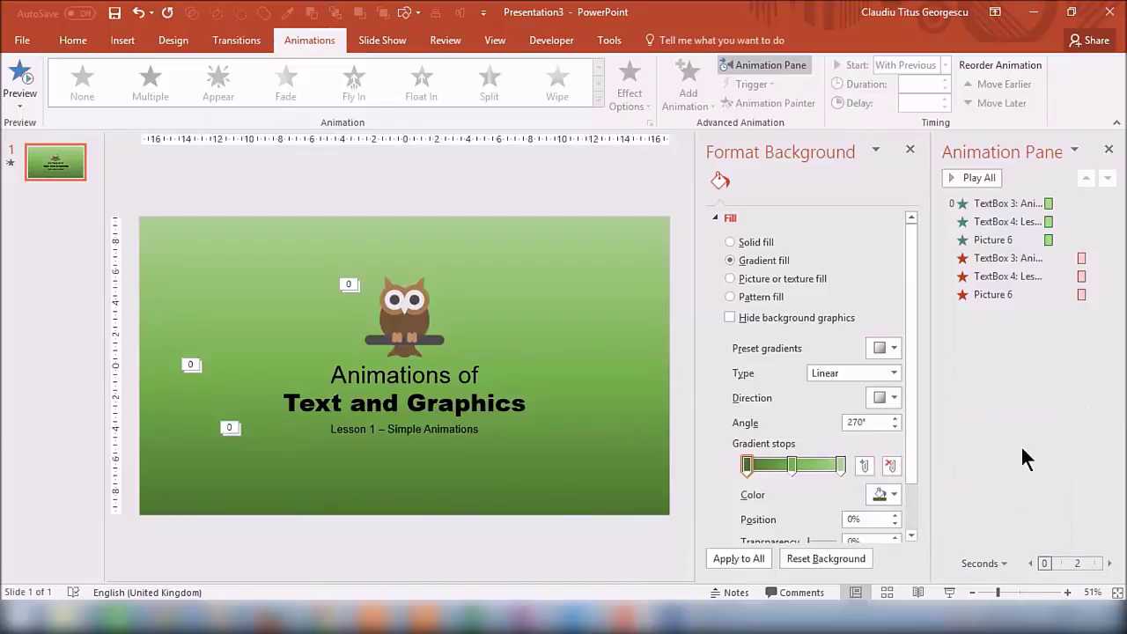
left_click(910, 149)
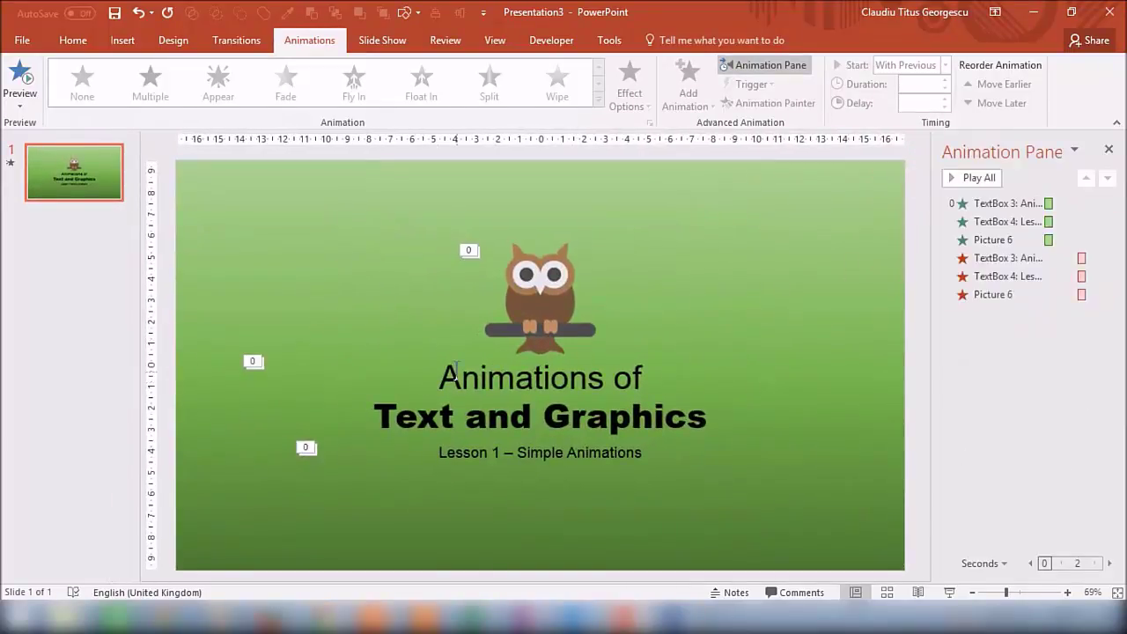
Step: Make the title text white and adjust its text shadow
left_click(456, 368)
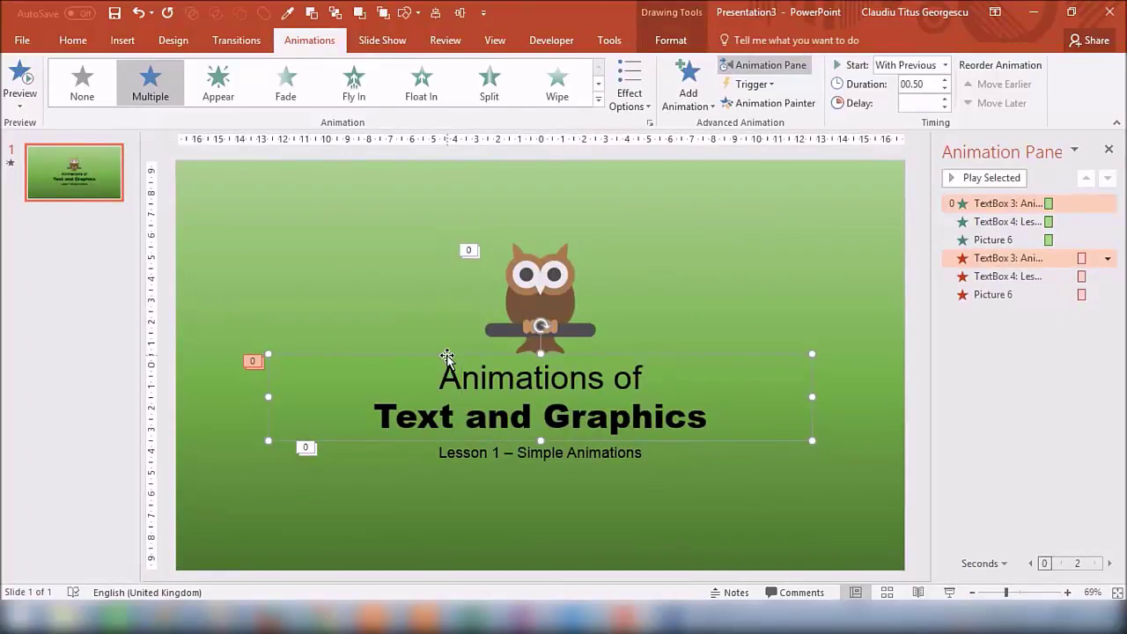
left_click(74, 41)
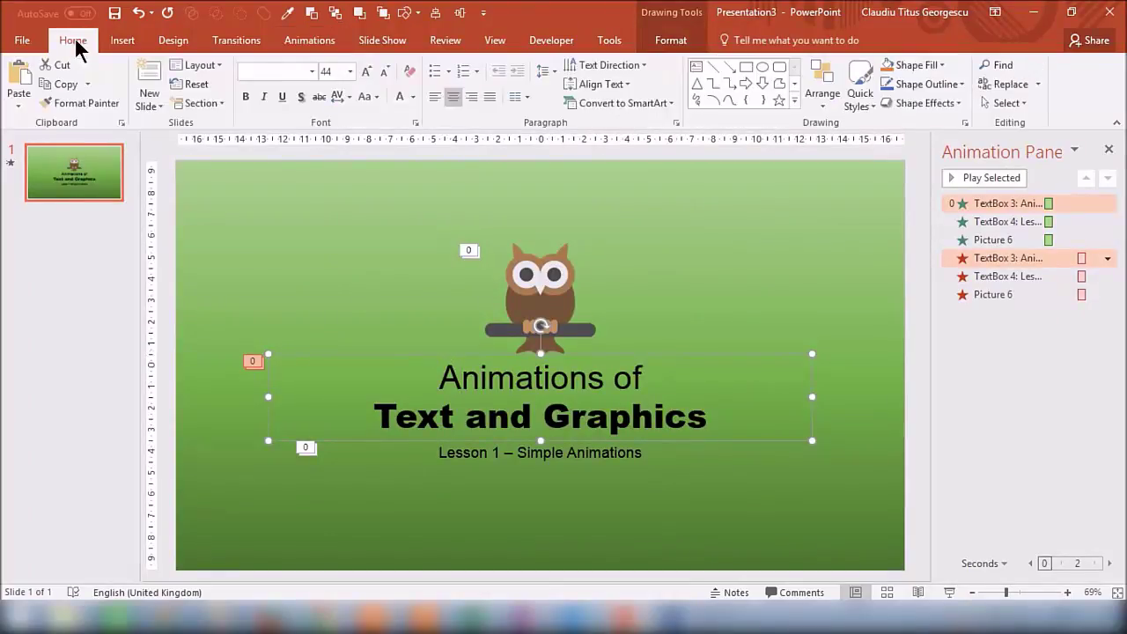
left_click(413, 97)
left_click(400, 137)
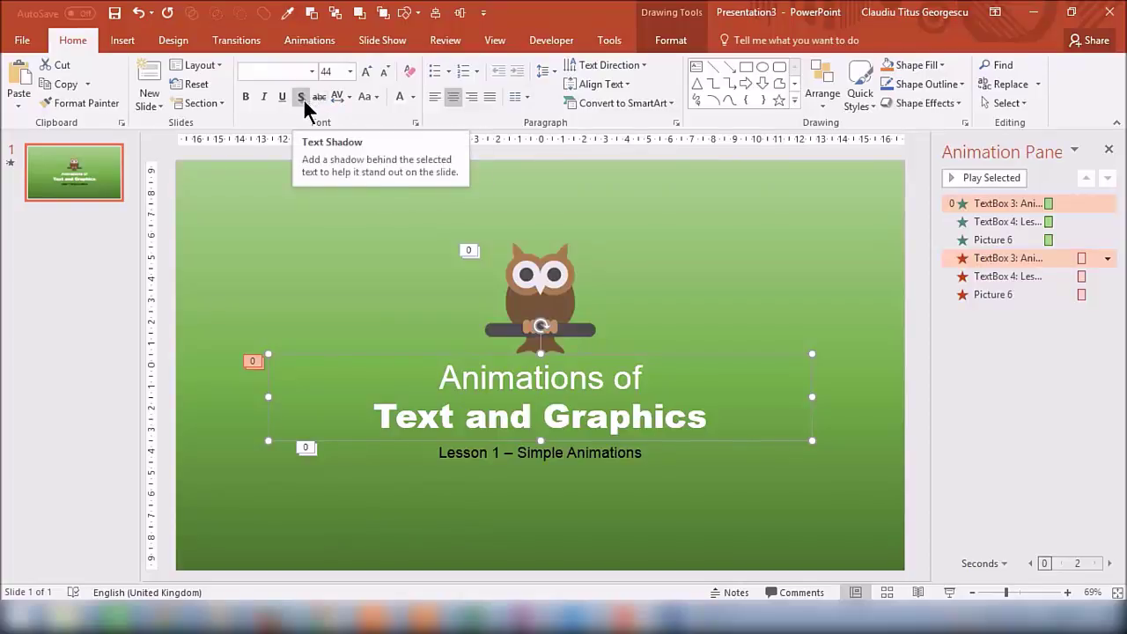
left_click(305, 102)
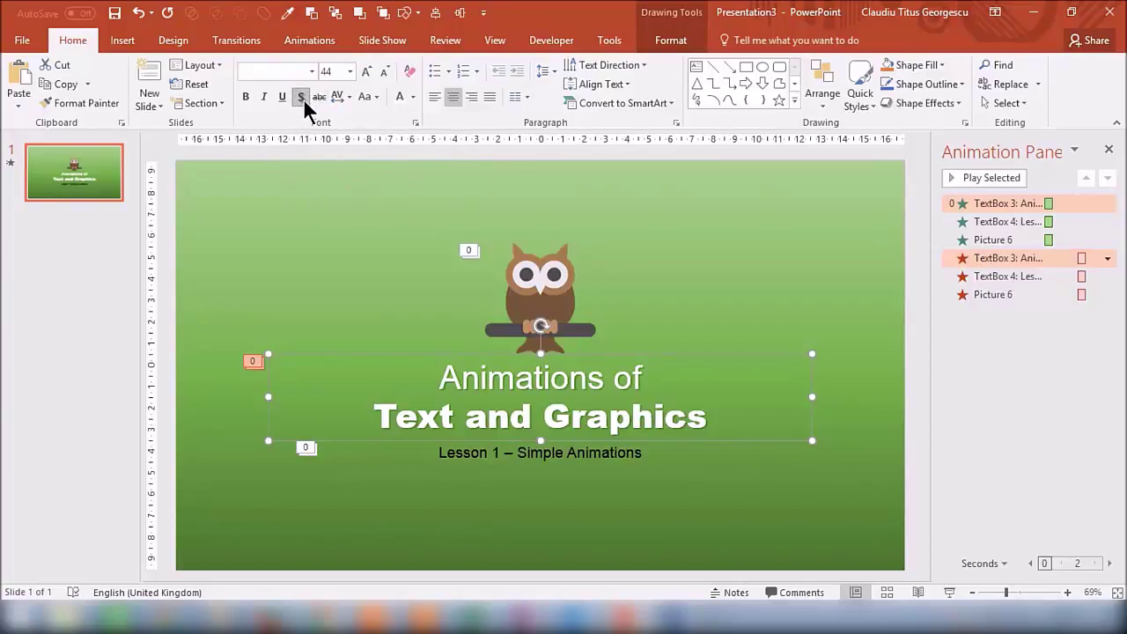
Step: Colour the subtitle white by sampling the owl's eye with the Font Color eyedropper
left_click(605, 453)
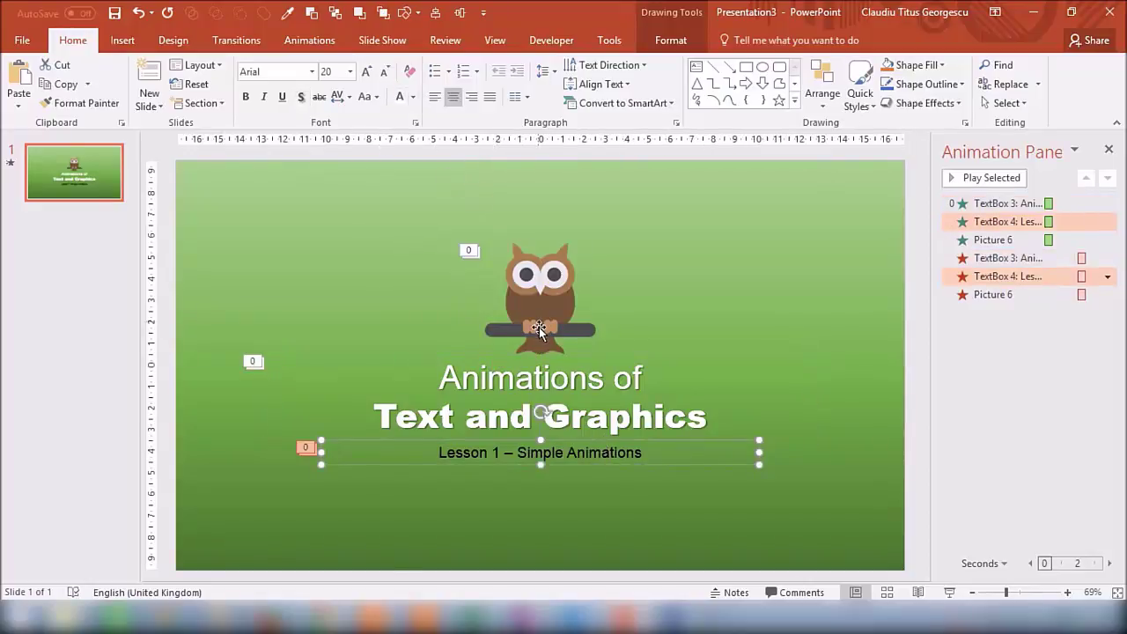
left_click(413, 96)
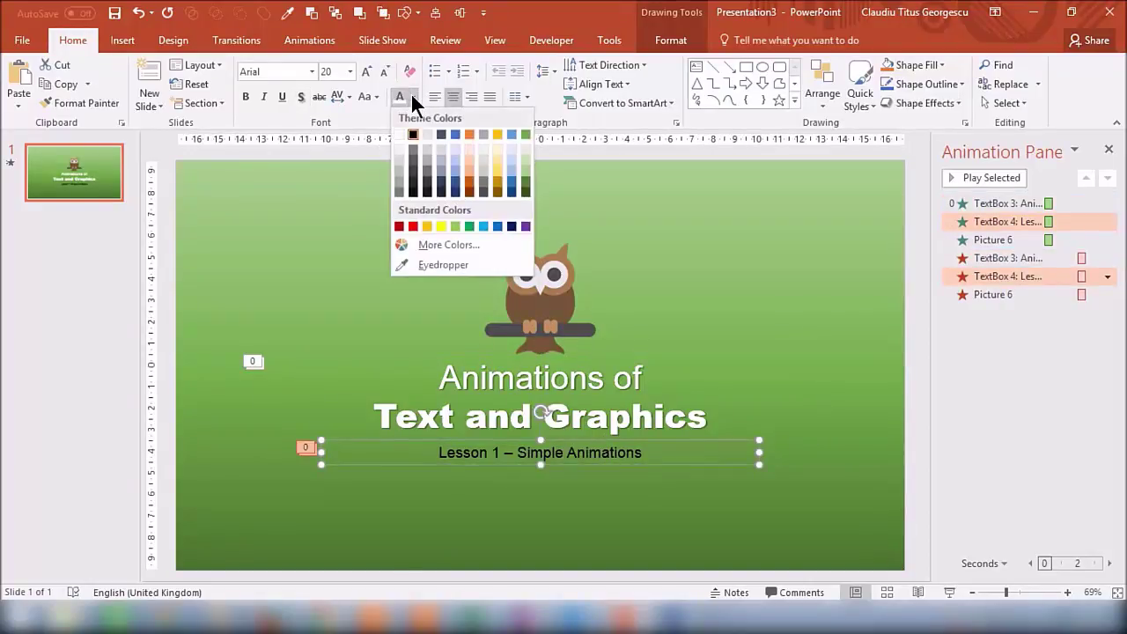
left_click(431, 263)
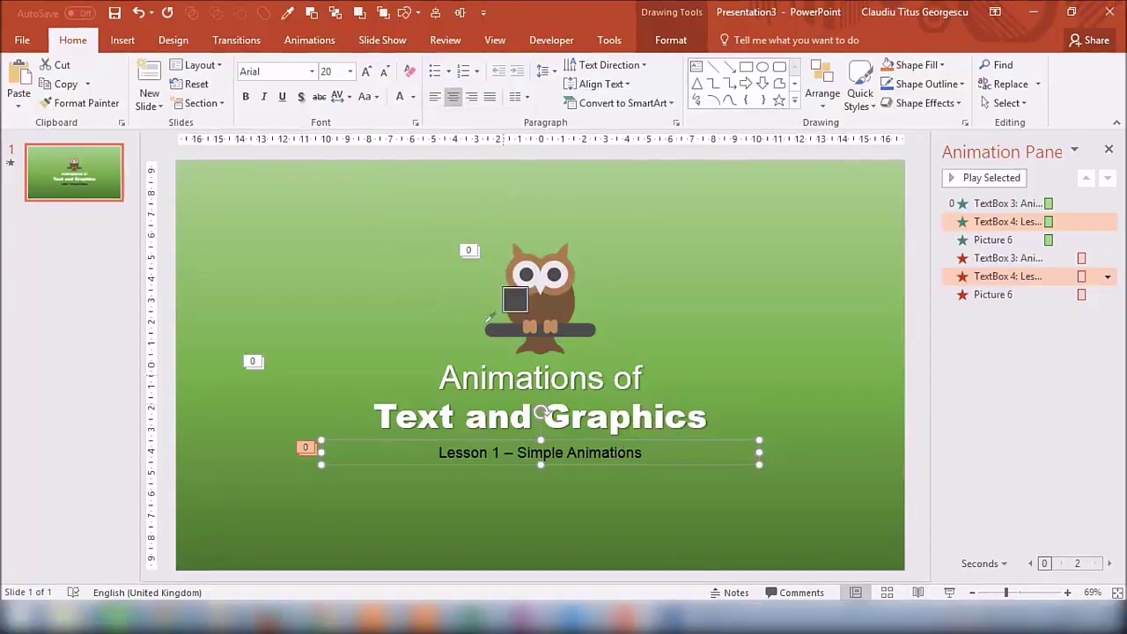
left_click(413, 97)
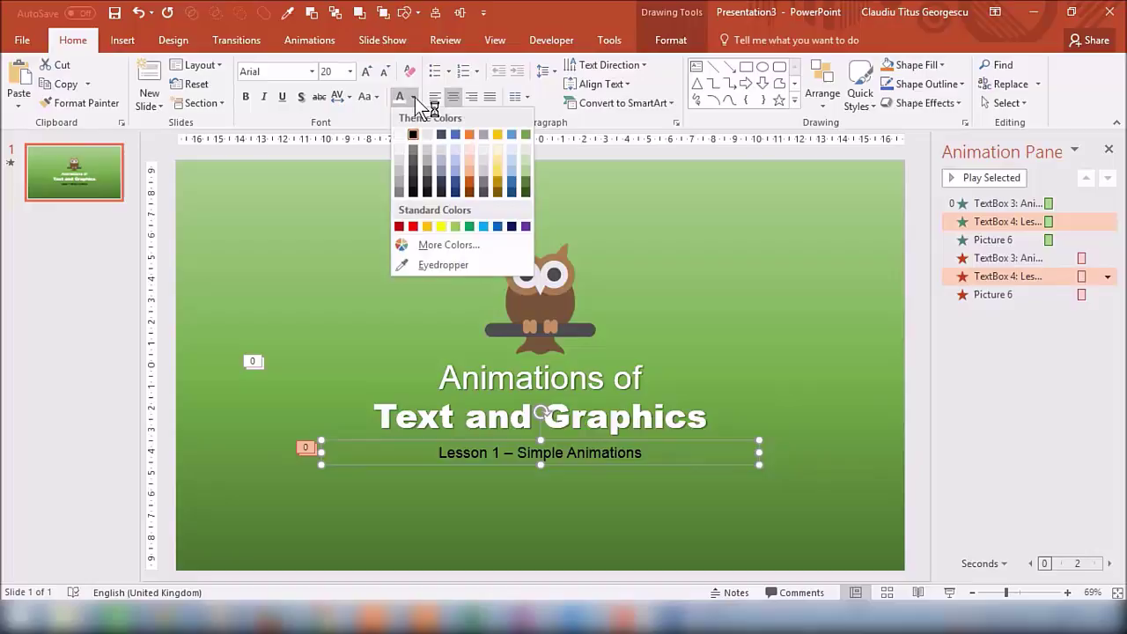
left_click(429, 264)
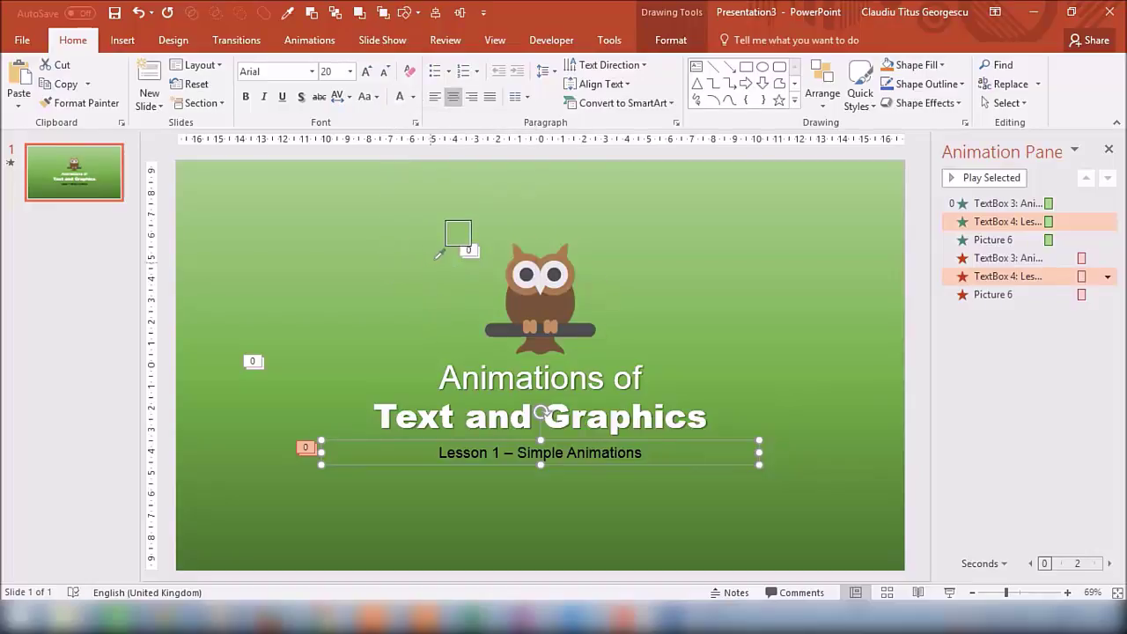
left_click(518, 254)
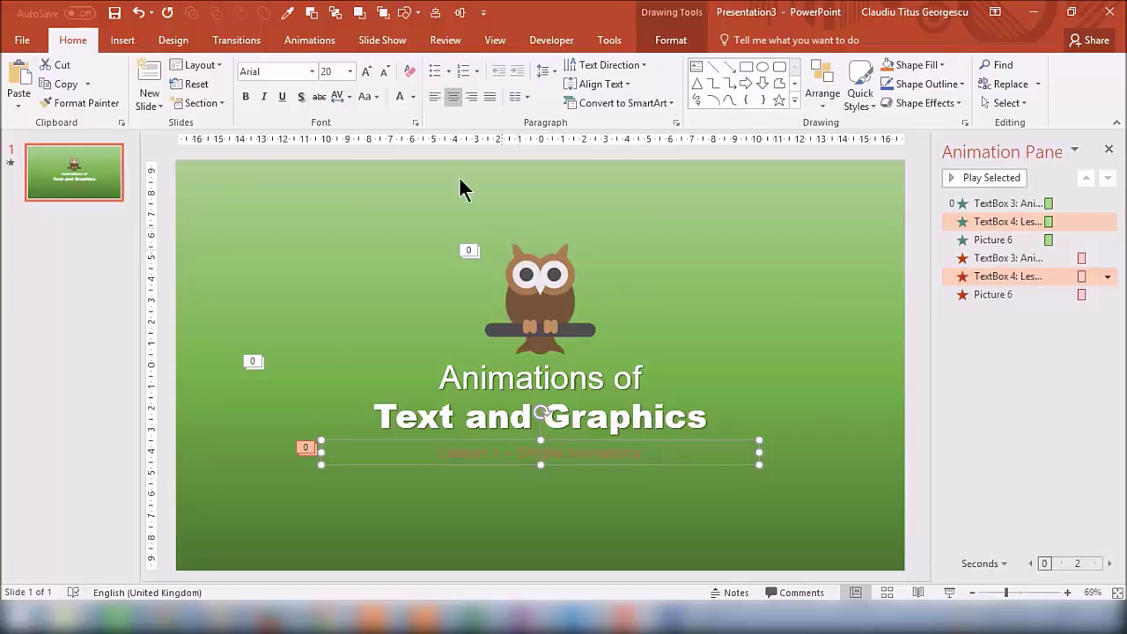
left_click(414, 95)
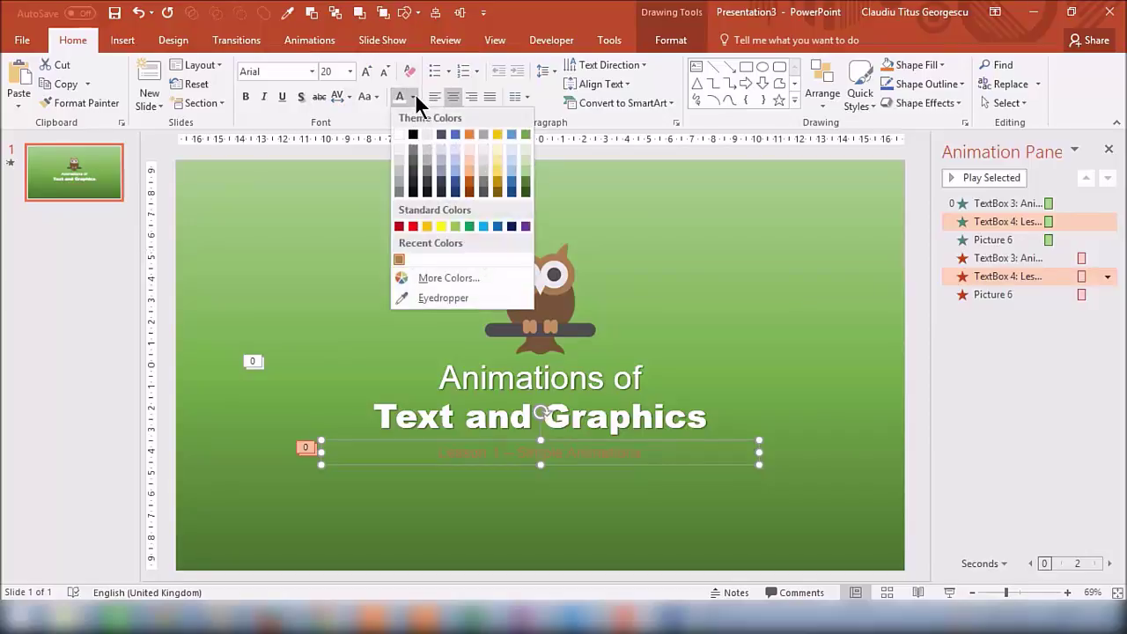
left_click(431, 296)
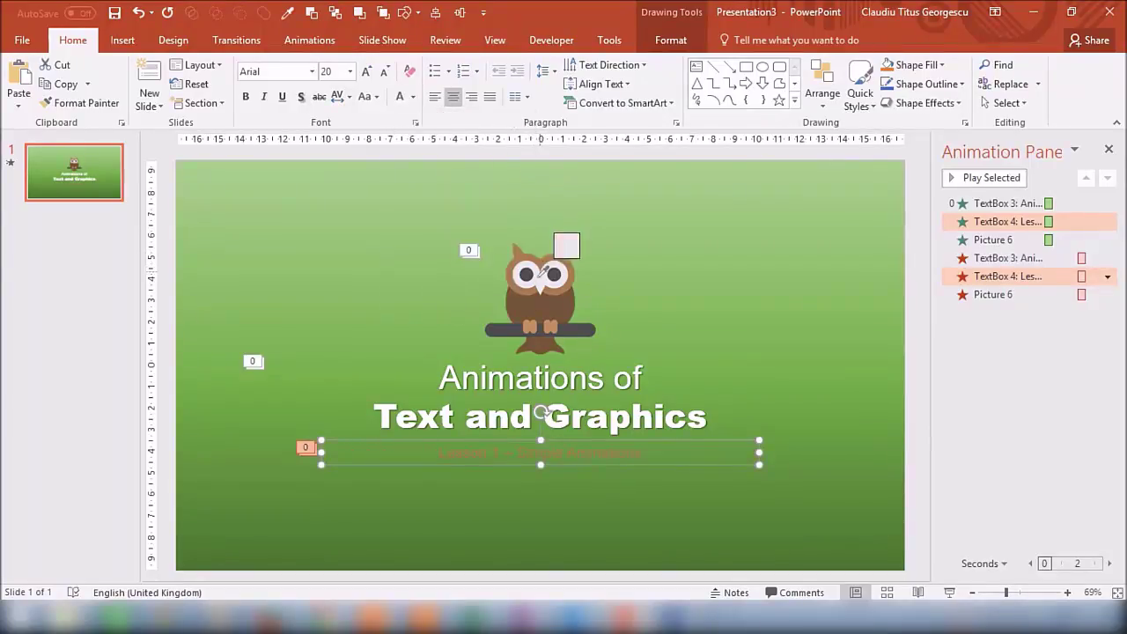
left_click(539, 277)
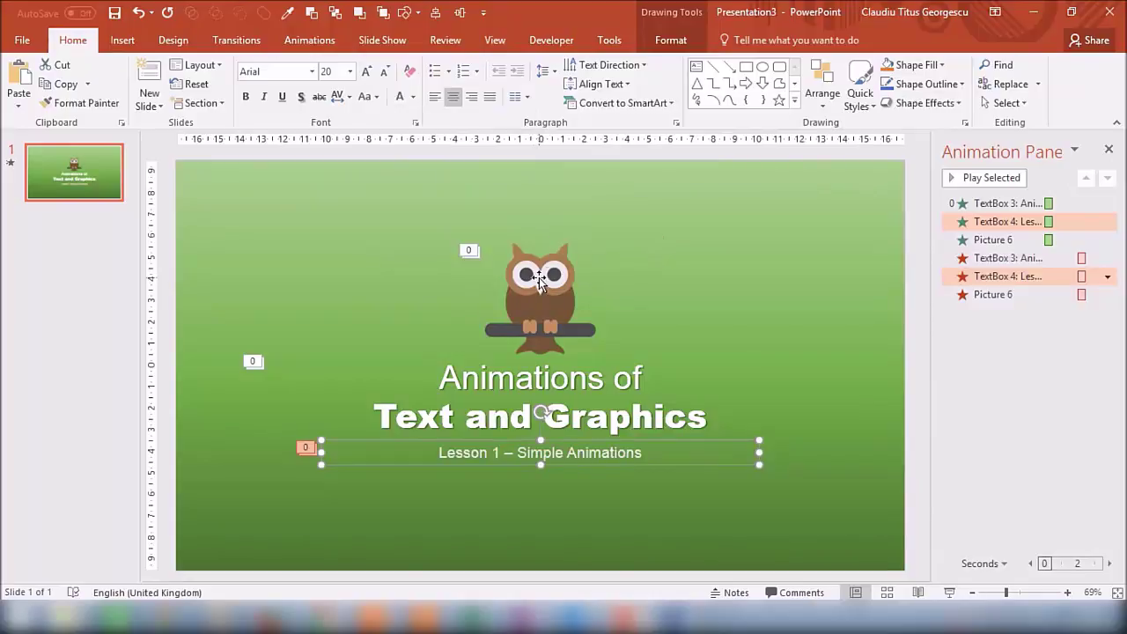
left_click(723, 261)
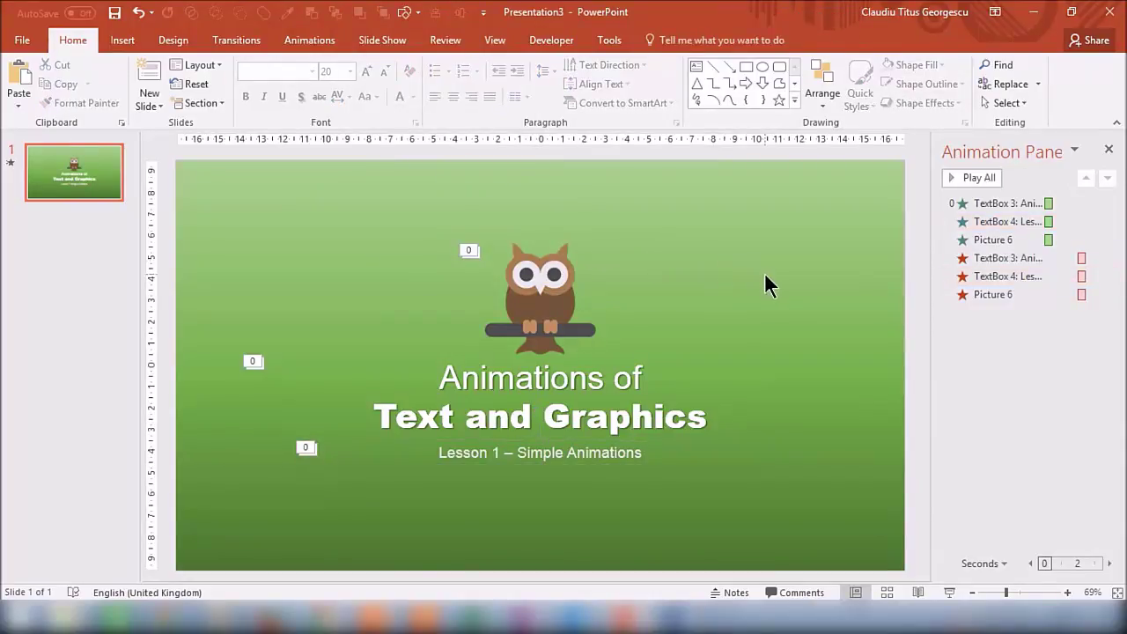
left_click(965, 178)
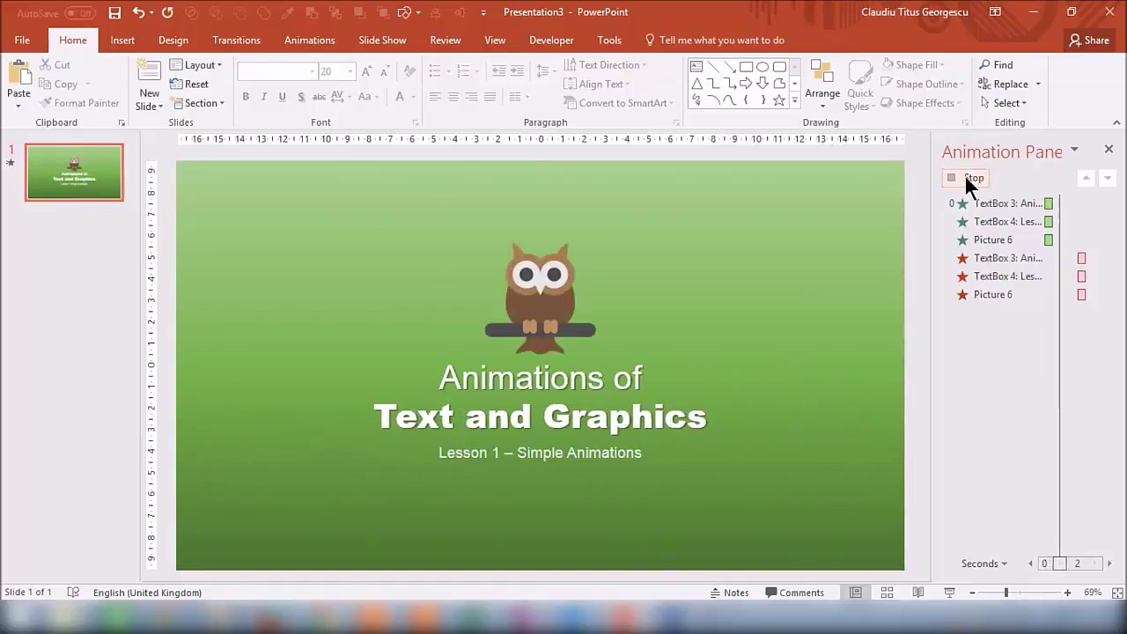